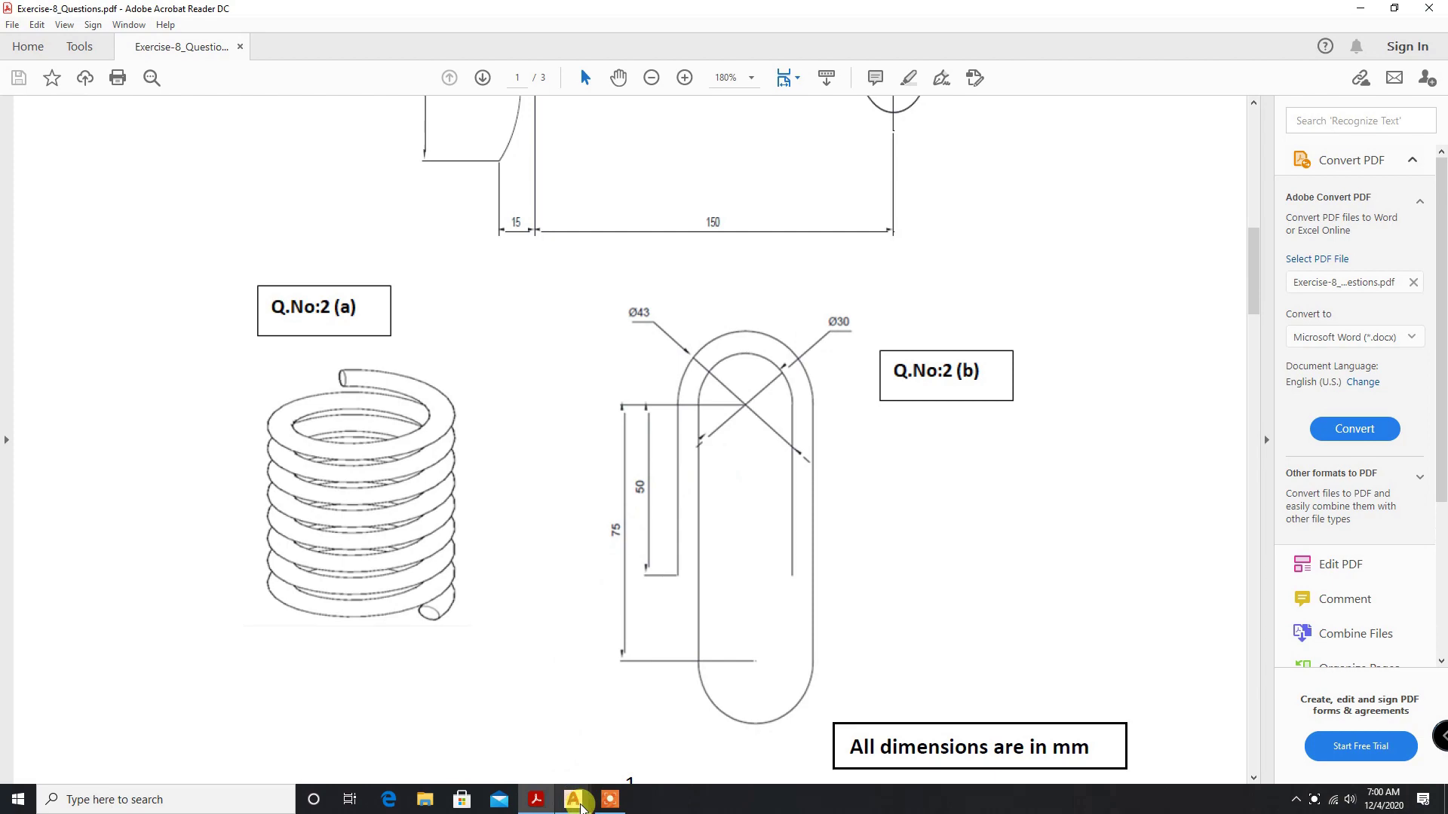
# Step: Switch to AutoCAD, maximize its window and create a new blank drawing
pyautogui.moveTo(580, 805)
pyautogui.click(618, 741)
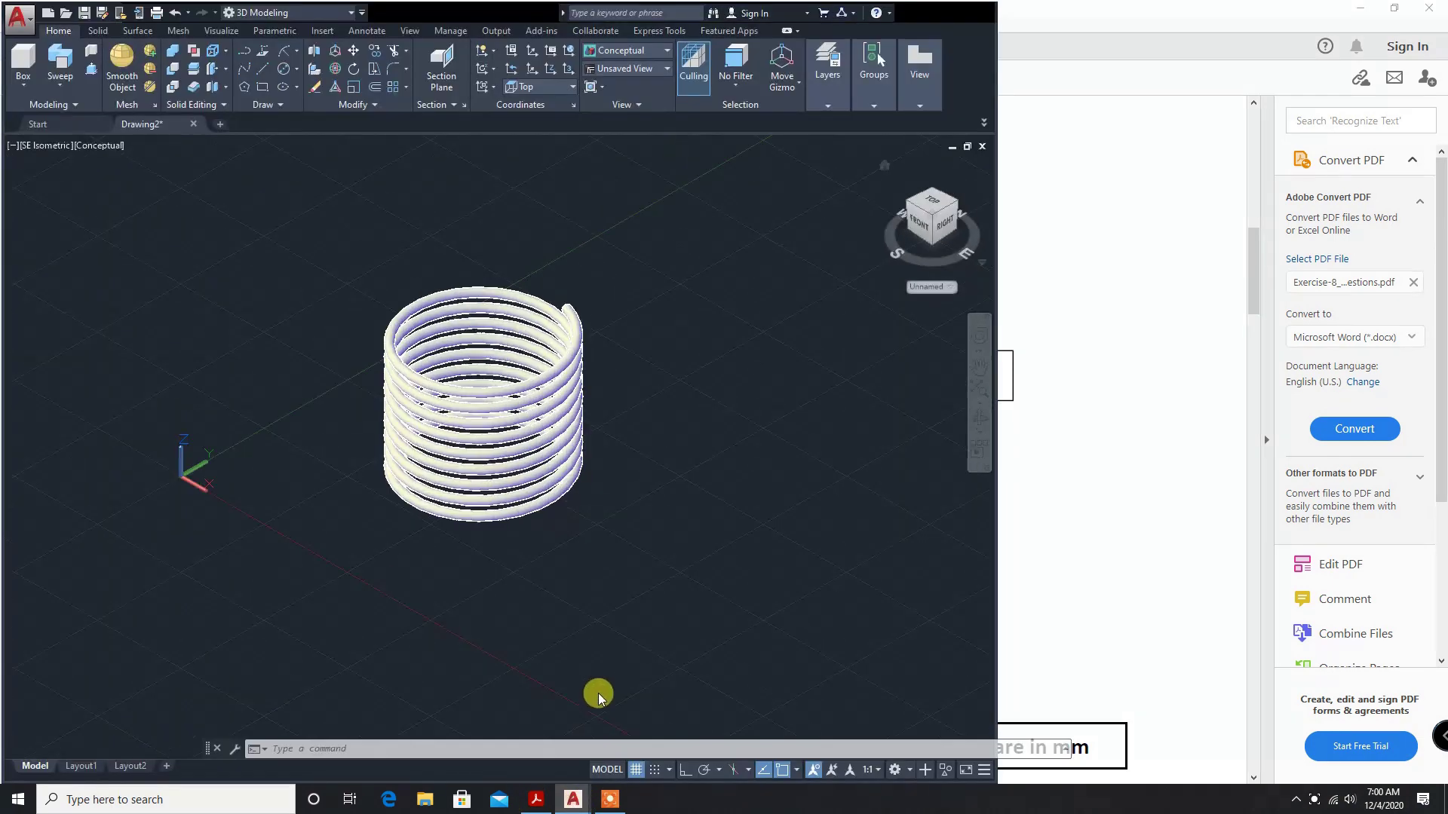
pyautogui.click(968, 13)
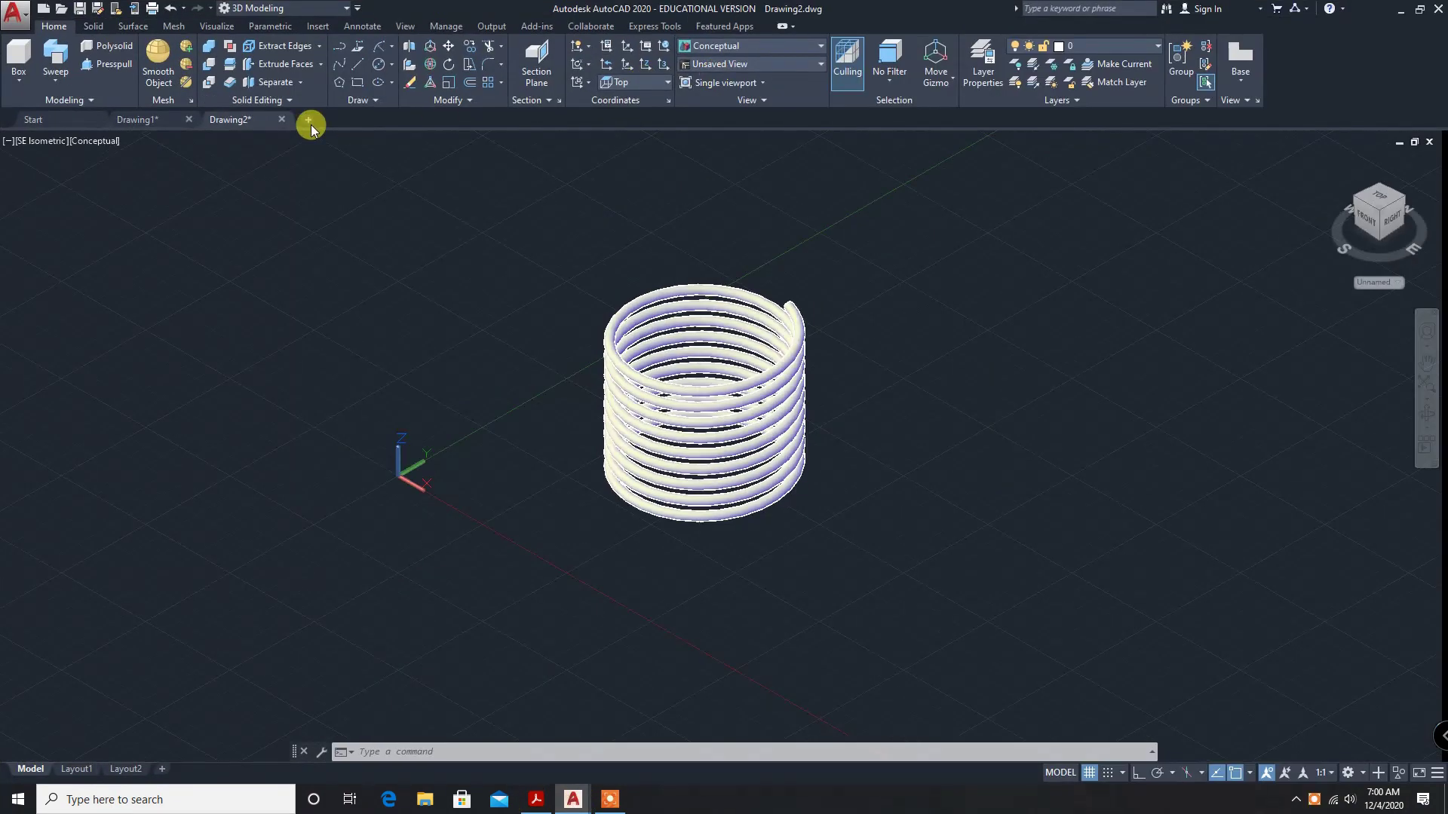
pyautogui.click(309, 120)
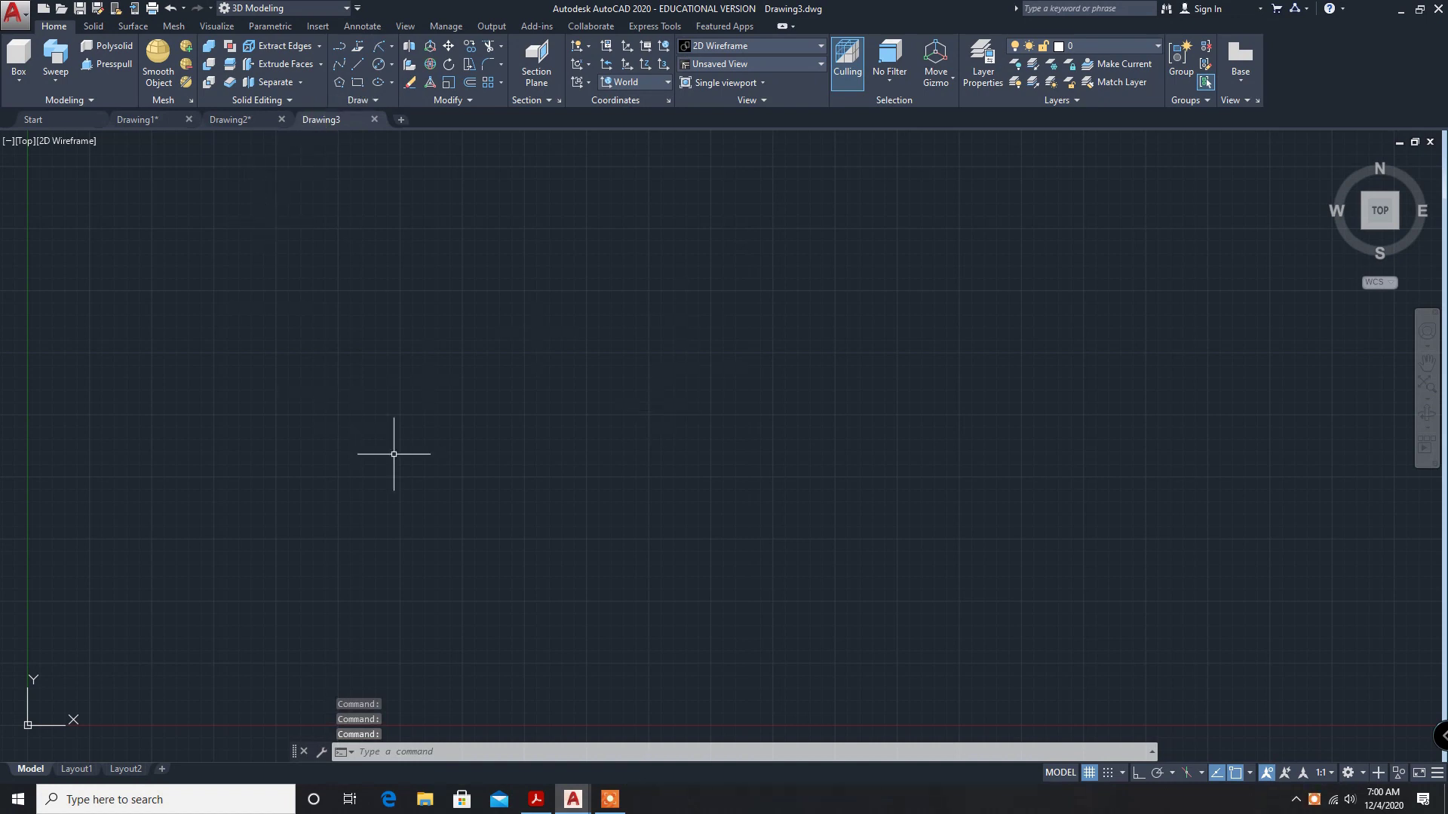
# Step: Set the drawing units to a length precision of 0 and the insertion scale to millimeters
pyautogui.click(445, 752)
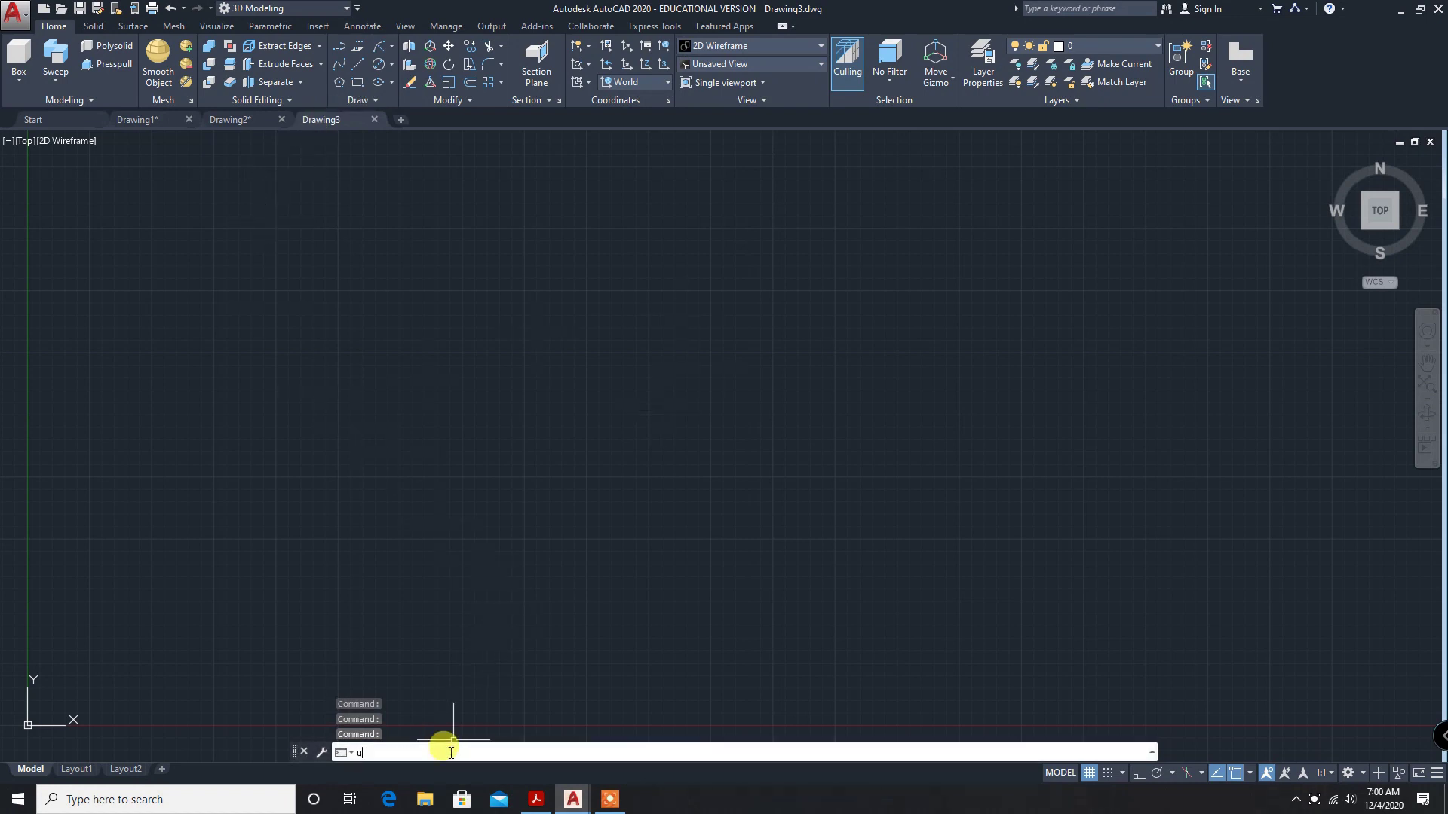
pyautogui.write('units')
pyautogui.press('Return')
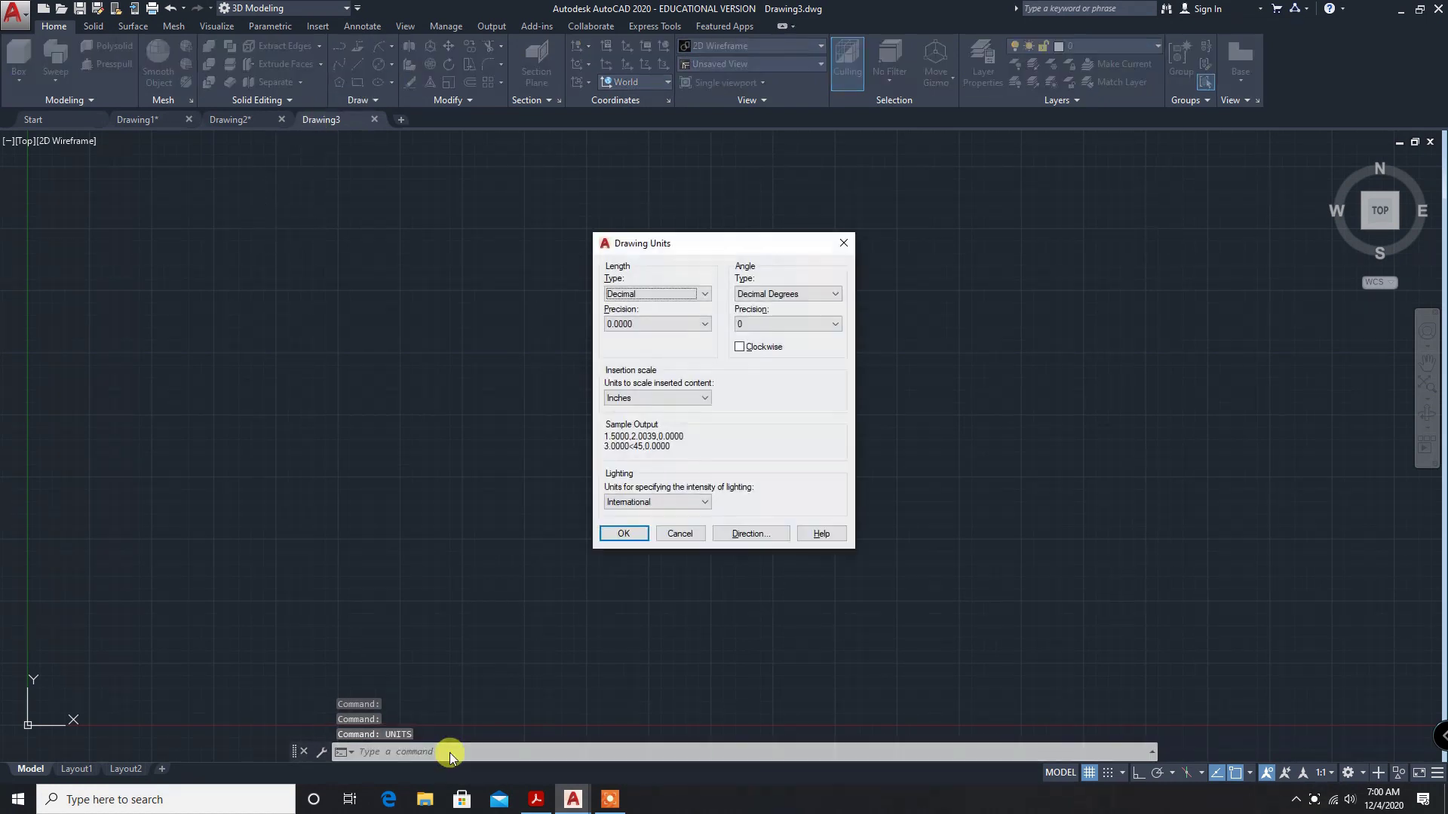
pyautogui.click(633, 326)
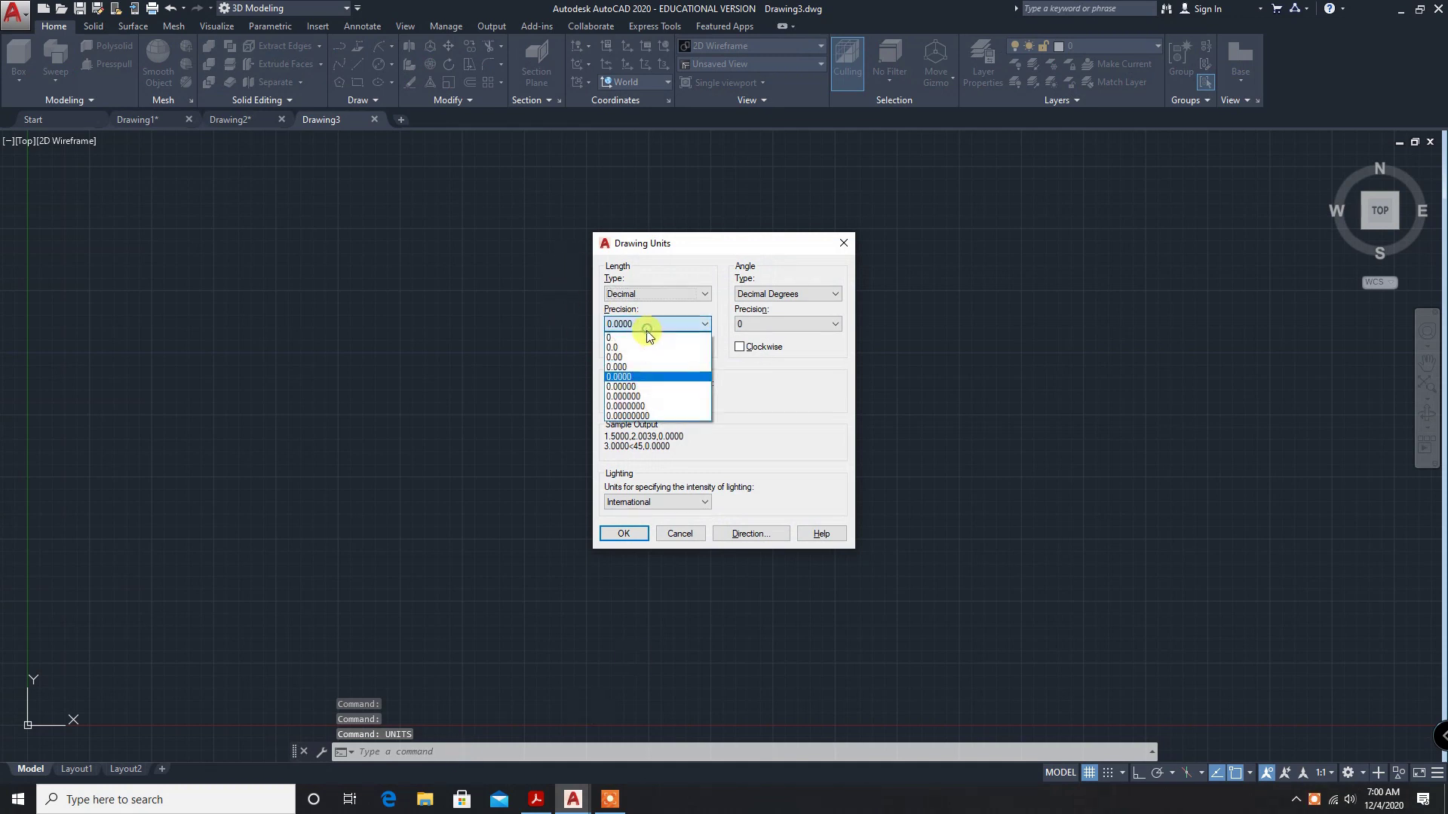
pyautogui.click(635, 337)
pyautogui.click(665, 398)
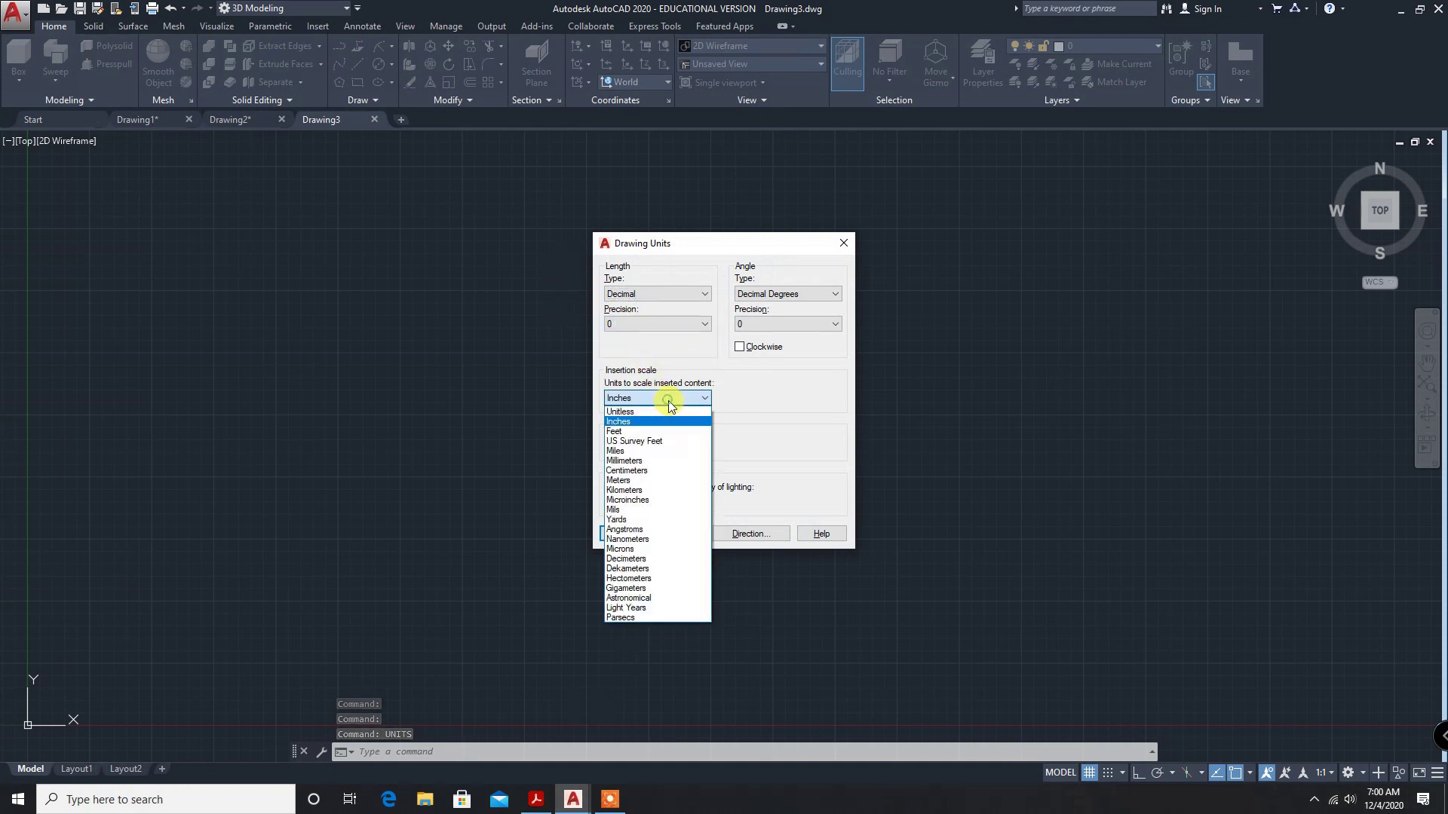
pyautogui.click(655, 461)
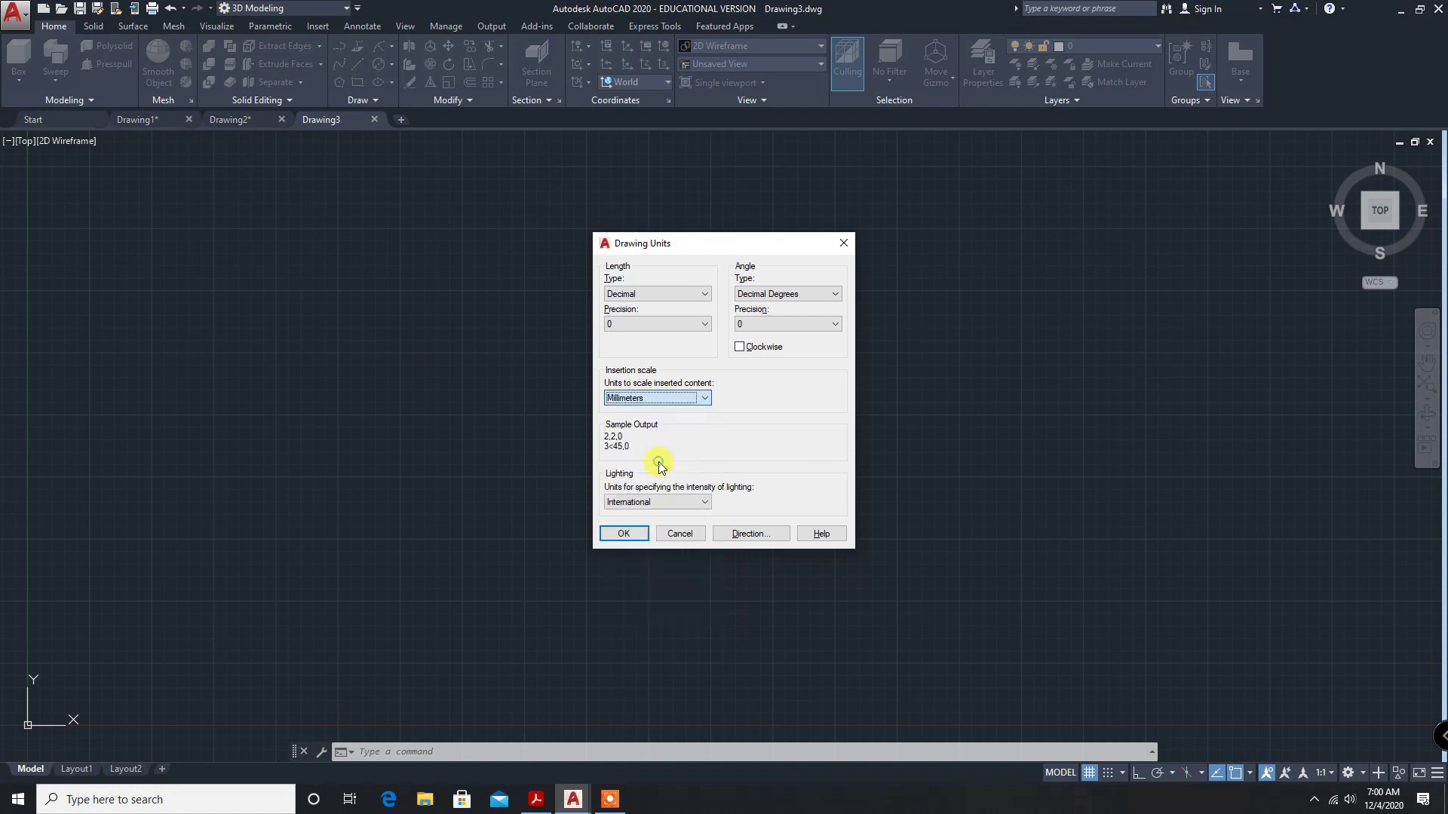
pyautogui.click(624, 534)
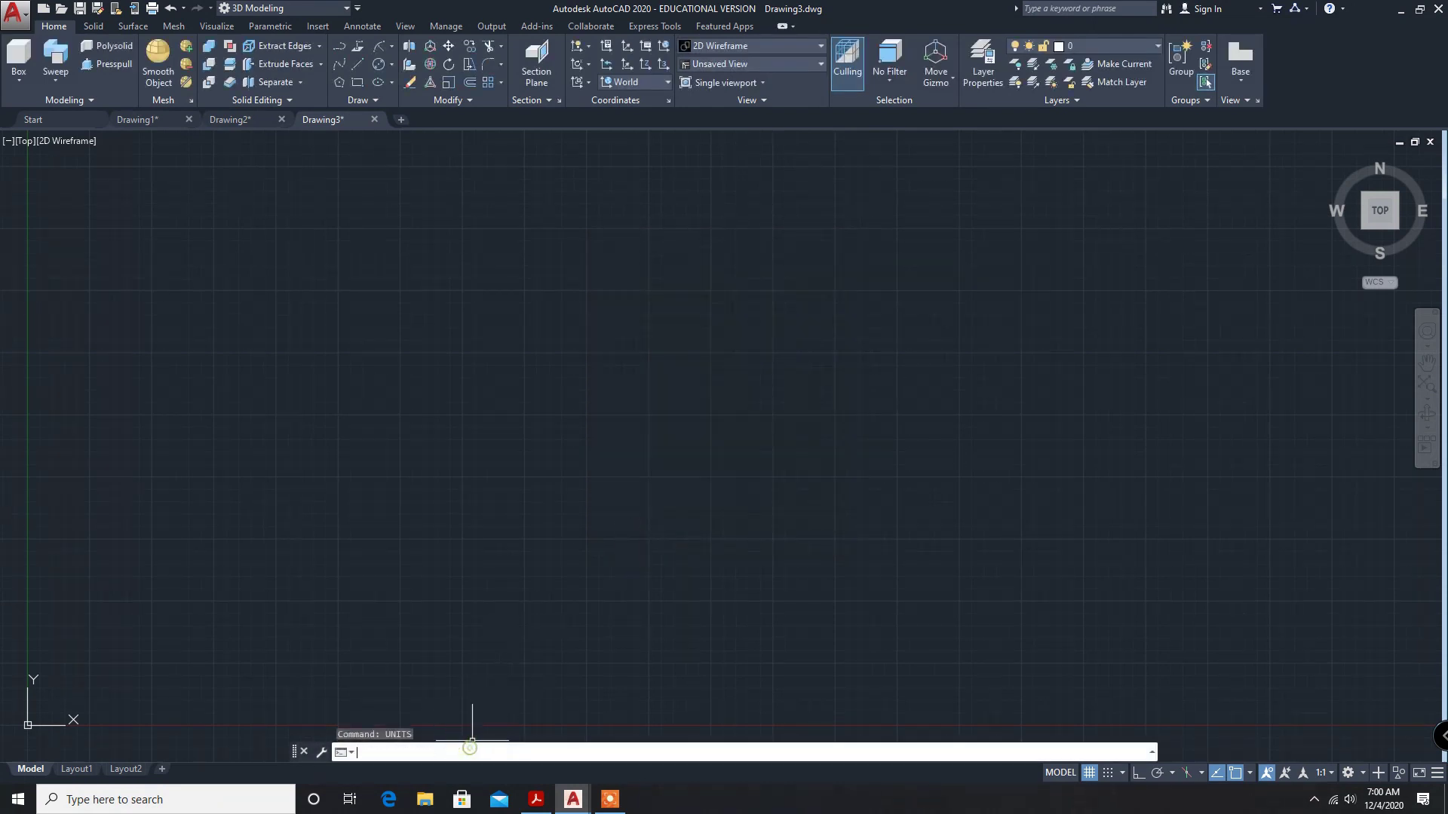
# Step: Set the drawing limits from 0,0 to 297,210 and zoom to show the whole drawing area
pyautogui.write('limits')
pyautogui.press('Return')
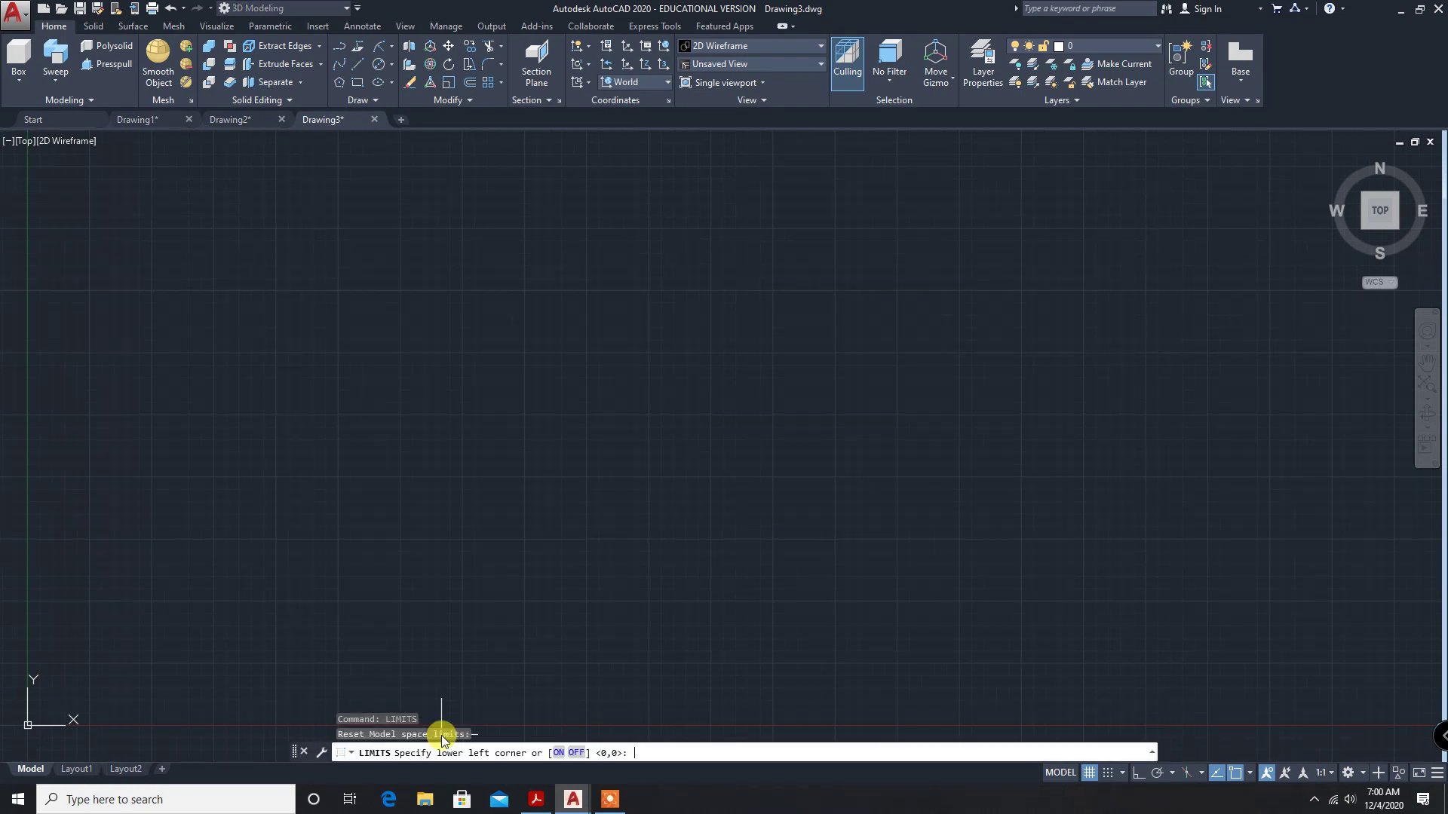
pyautogui.press('Return')
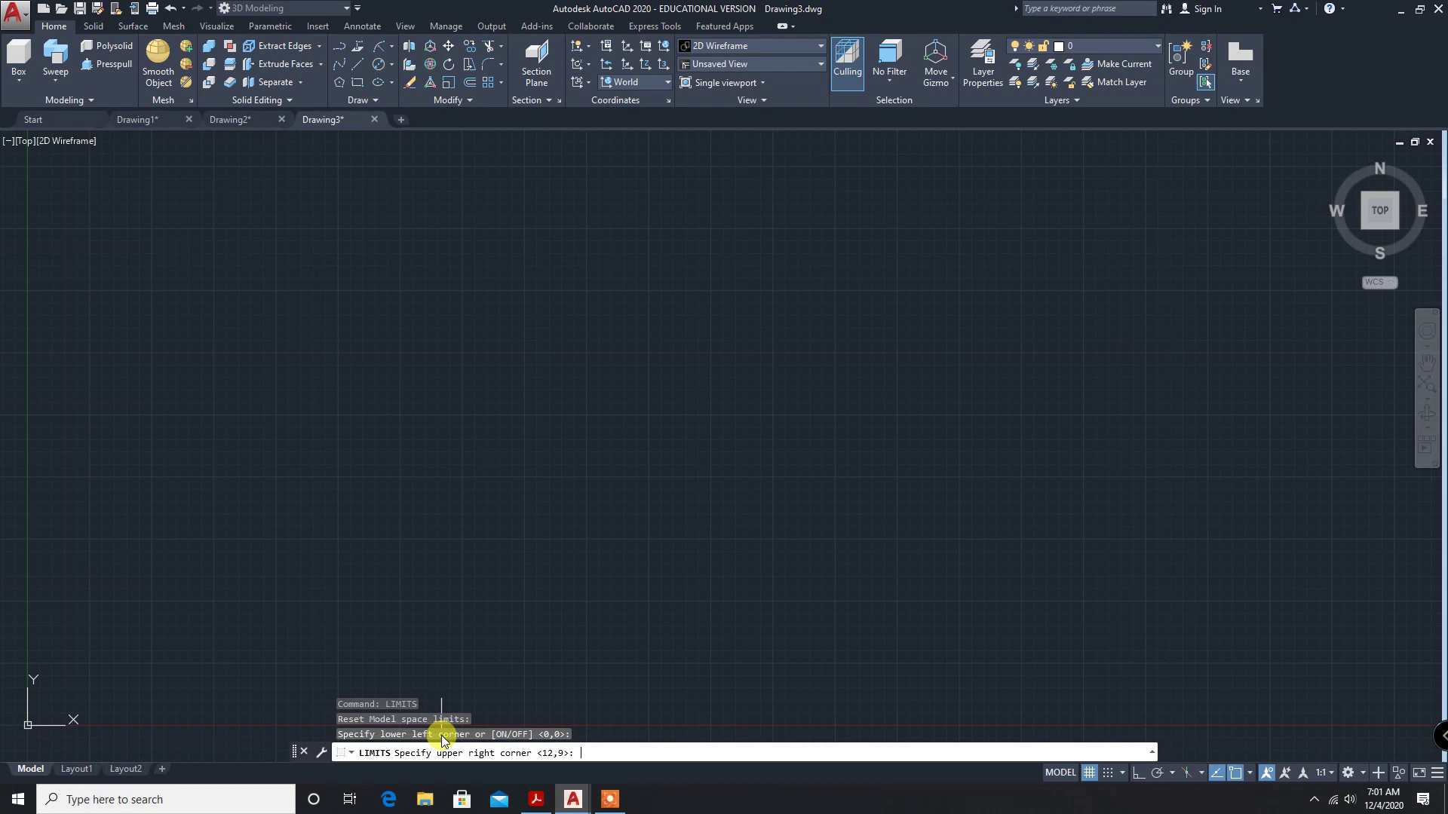
pyautogui.write('297,210')
pyautogui.press('Return')
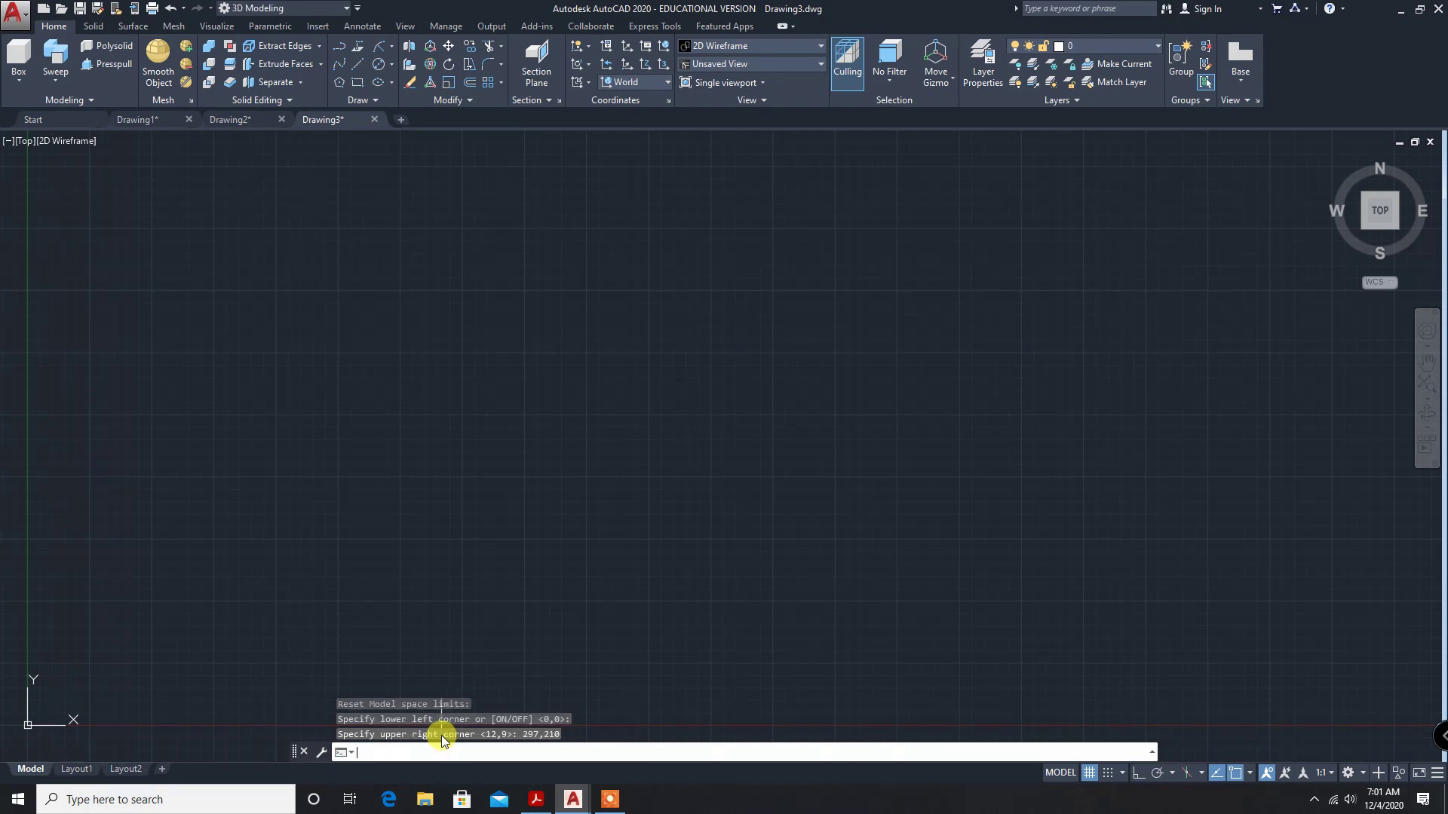
pyautogui.write('zoom')
pyautogui.press('Return')
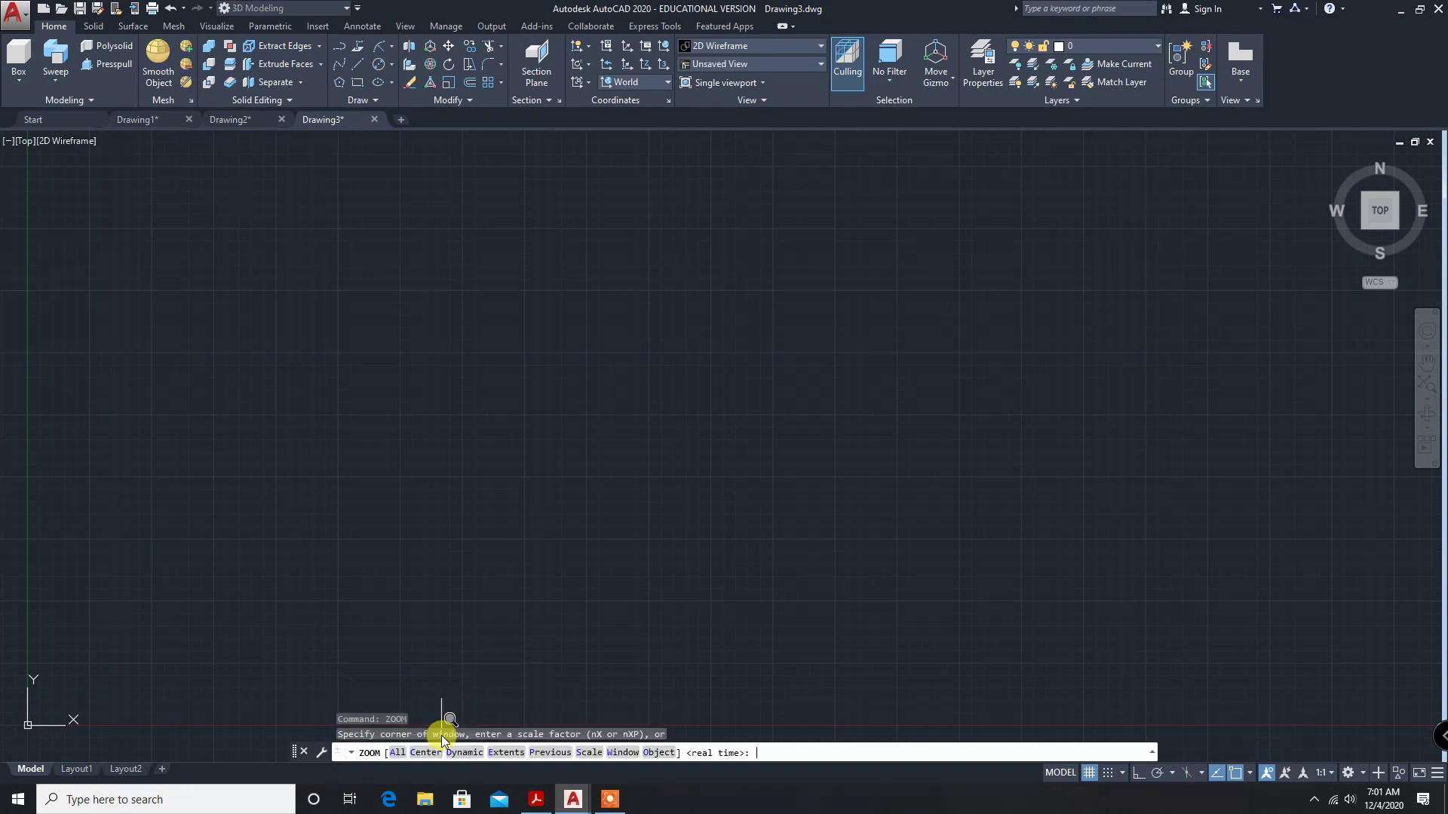
pyautogui.write('a')
pyautogui.press('Return')
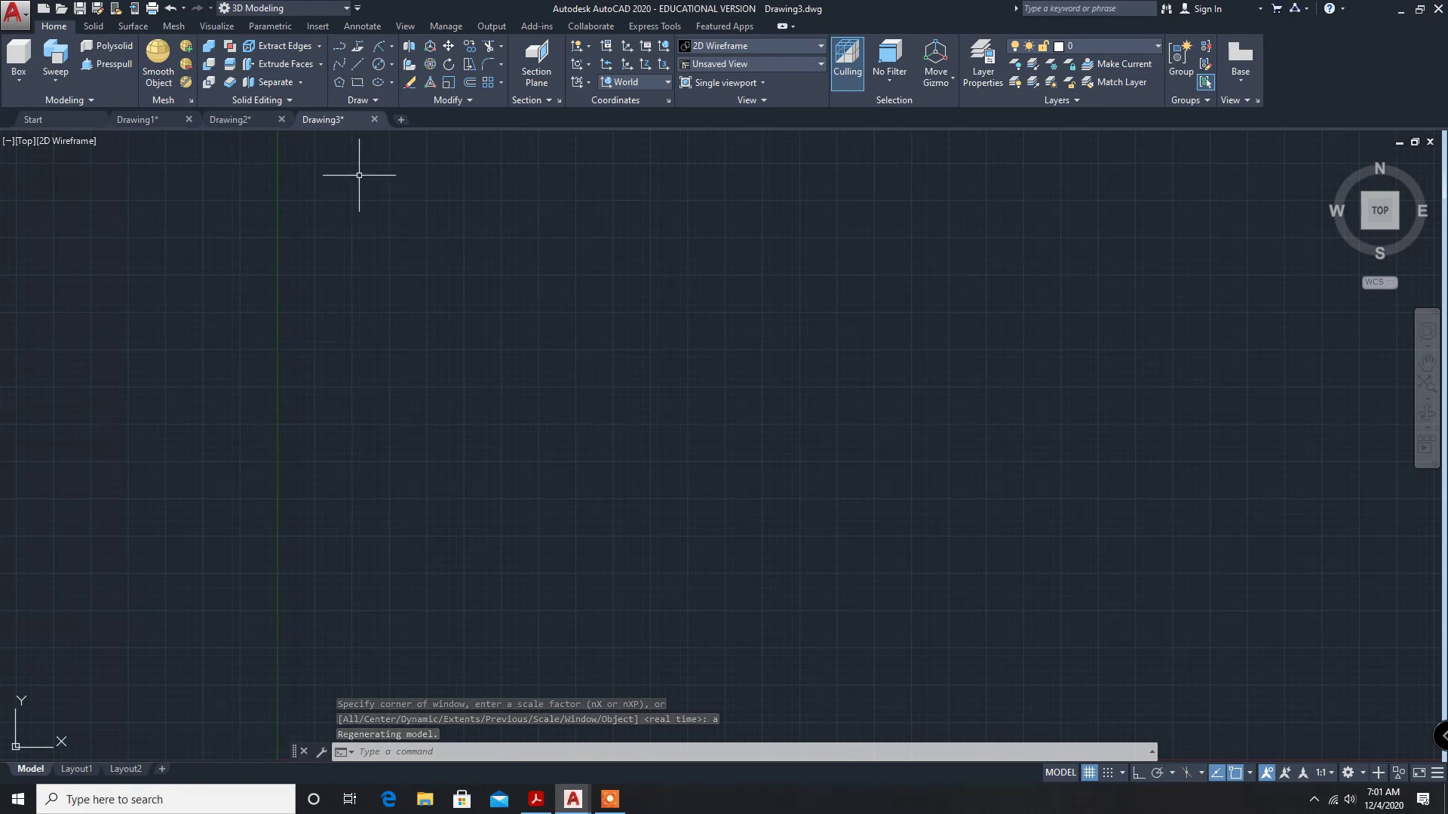
# Step: Draw two concentric circles with diameters of 30 mm and 45 mm in the upper middle of the drawing
pyautogui.click(390, 68)
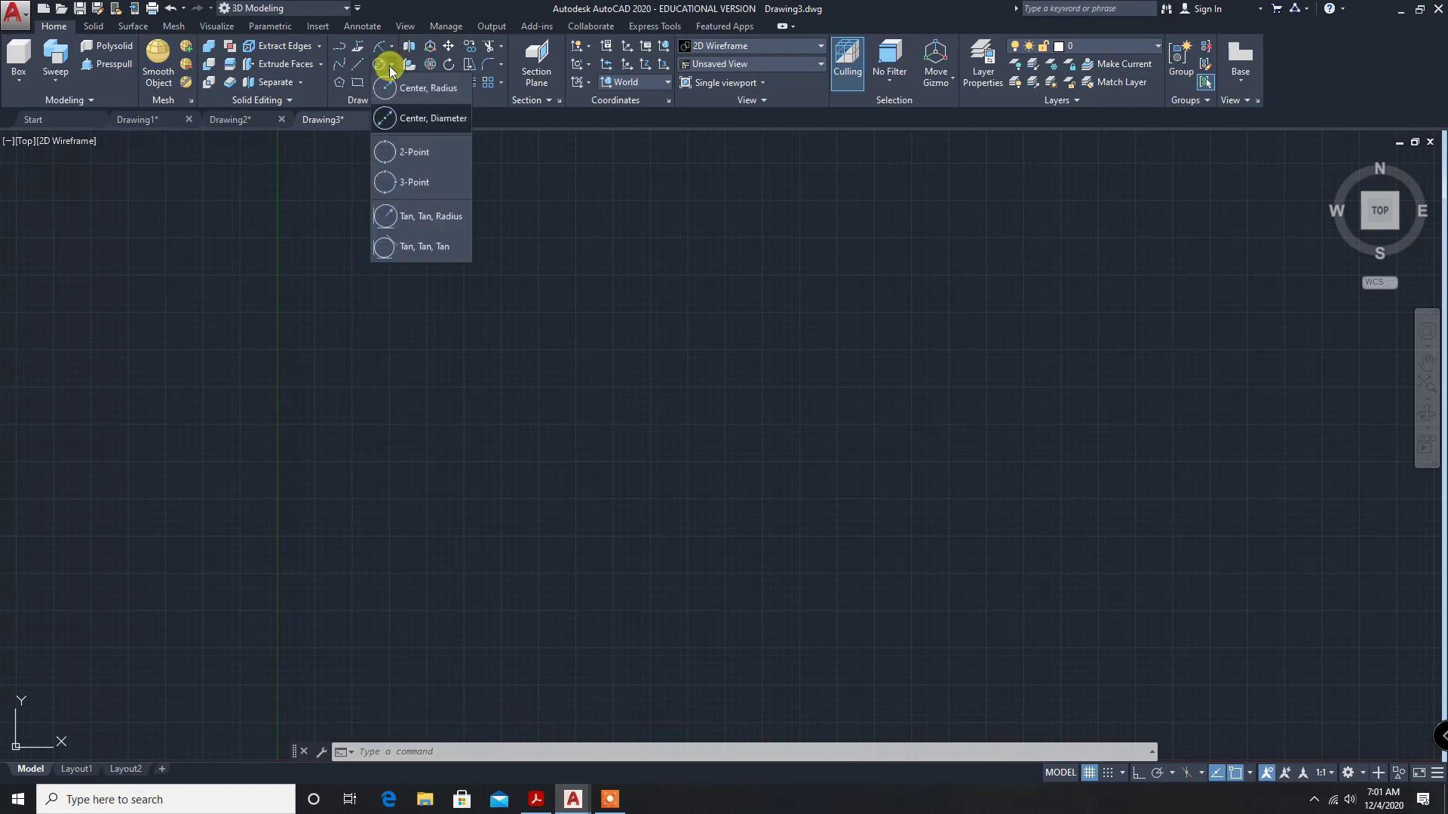
pyautogui.click(424, 125)
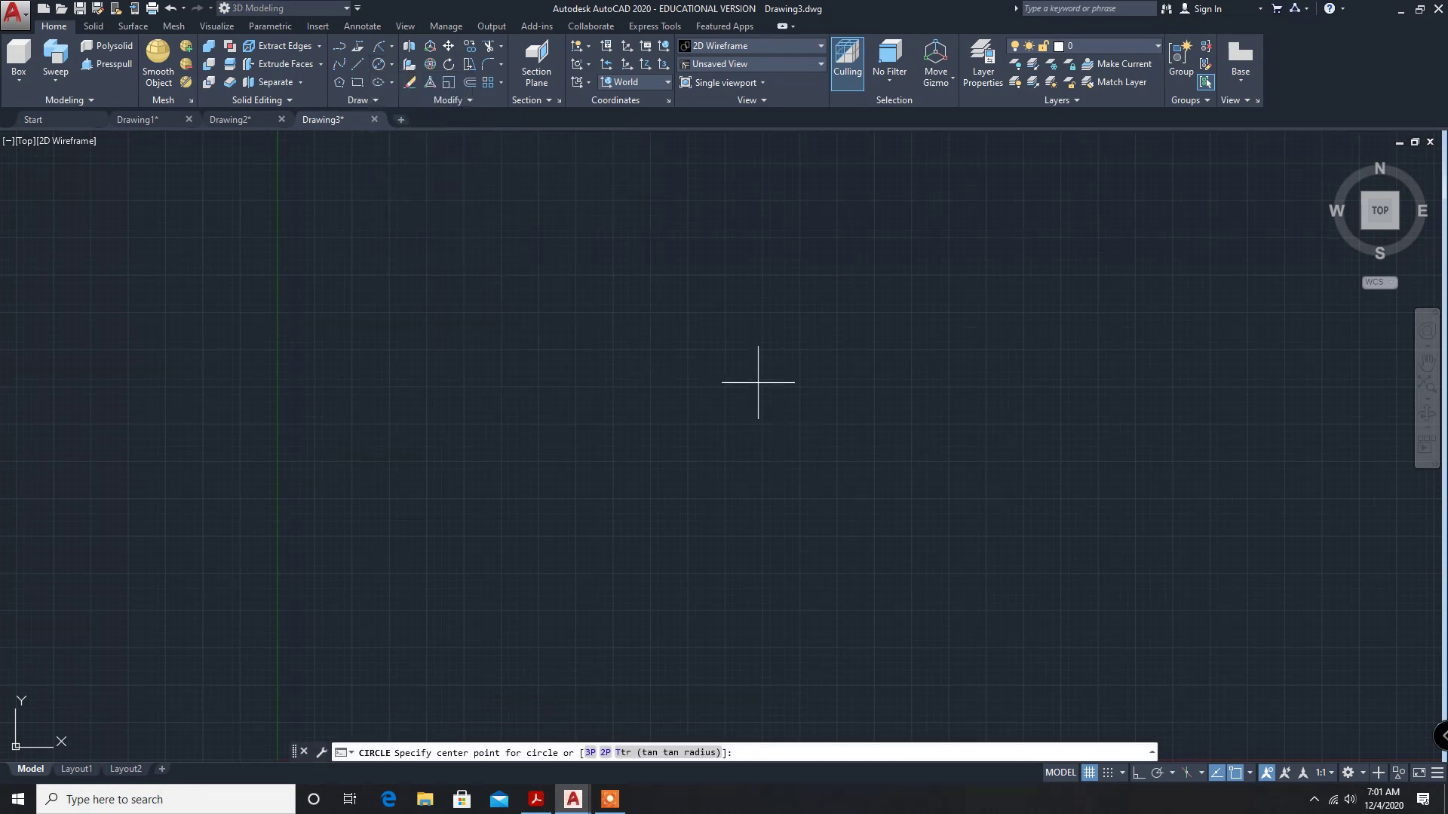
pyautogui.click(724, 350)
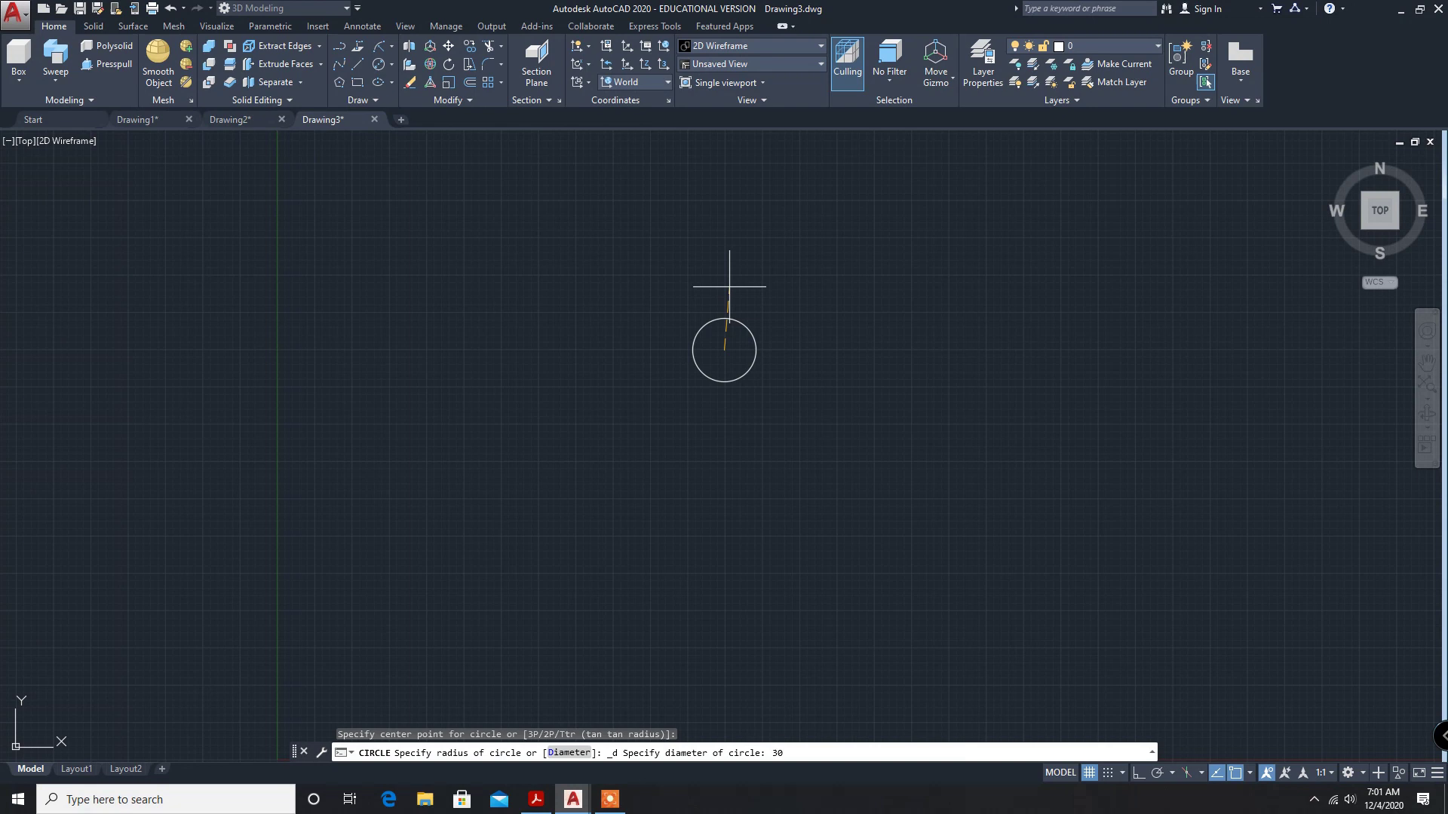
pyautogui.press('Return')
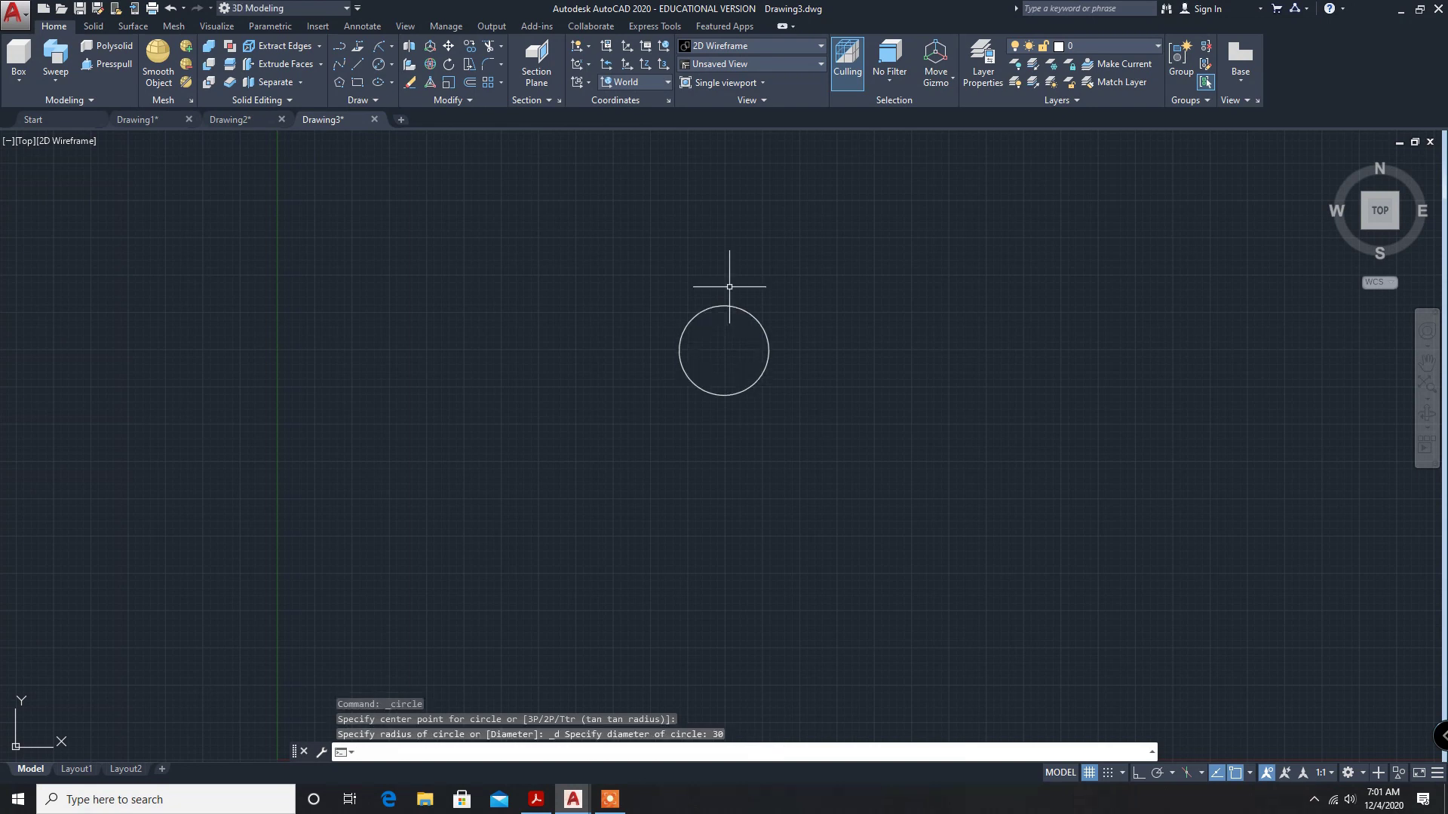
pyautogui.click(377, 64)
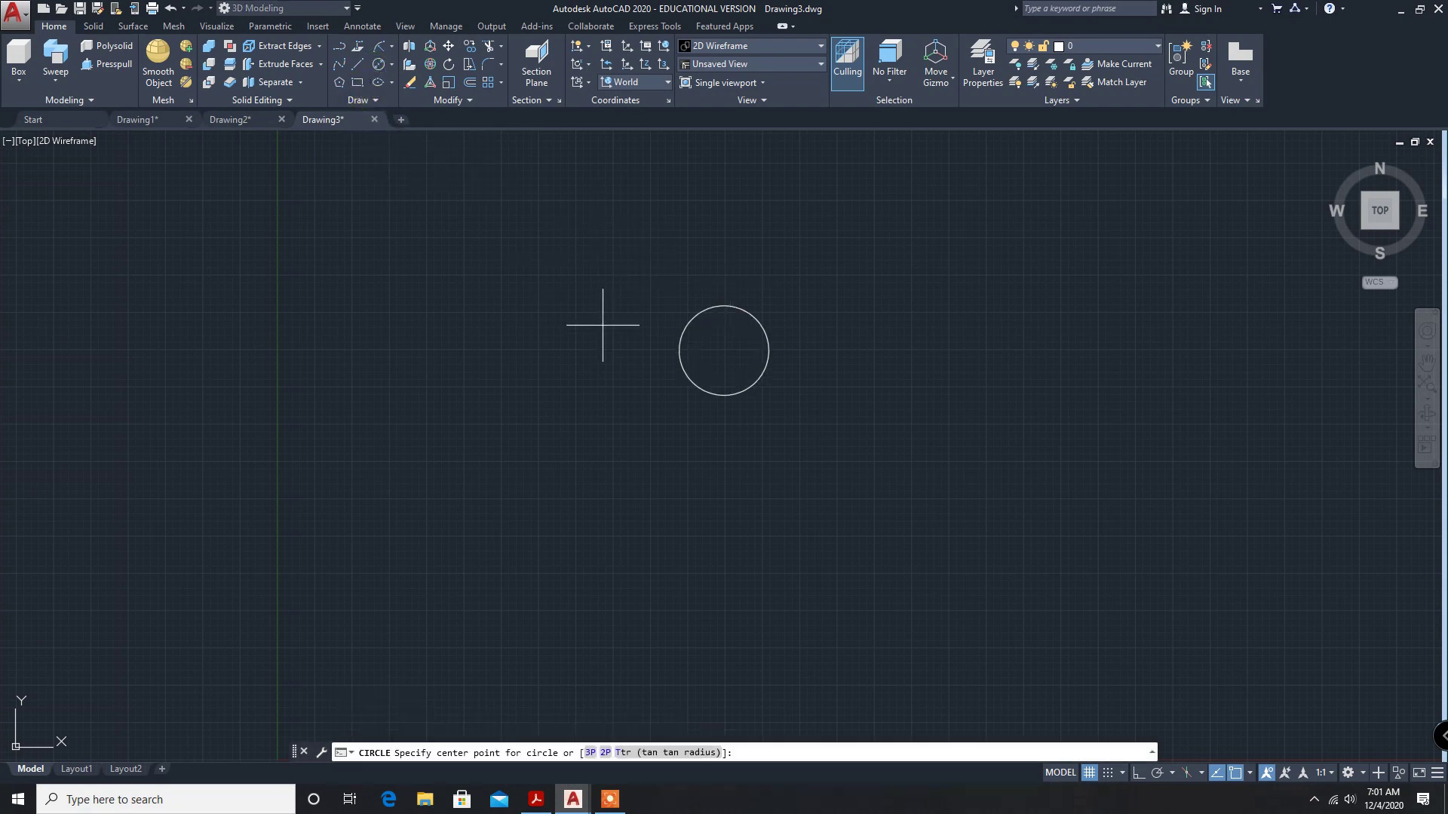
pyautogui.click(724, 350)
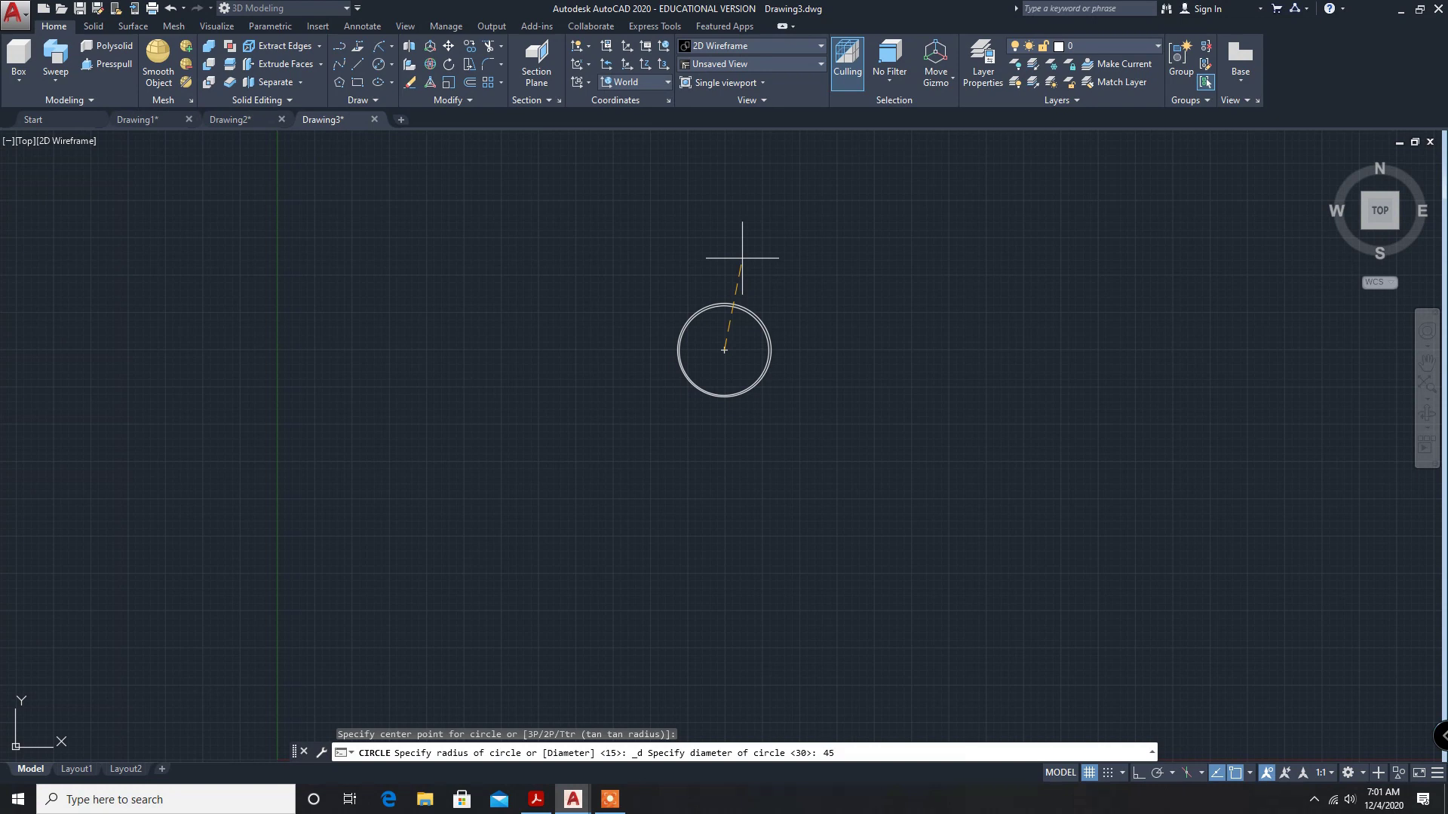
pyautogui.press('Return')
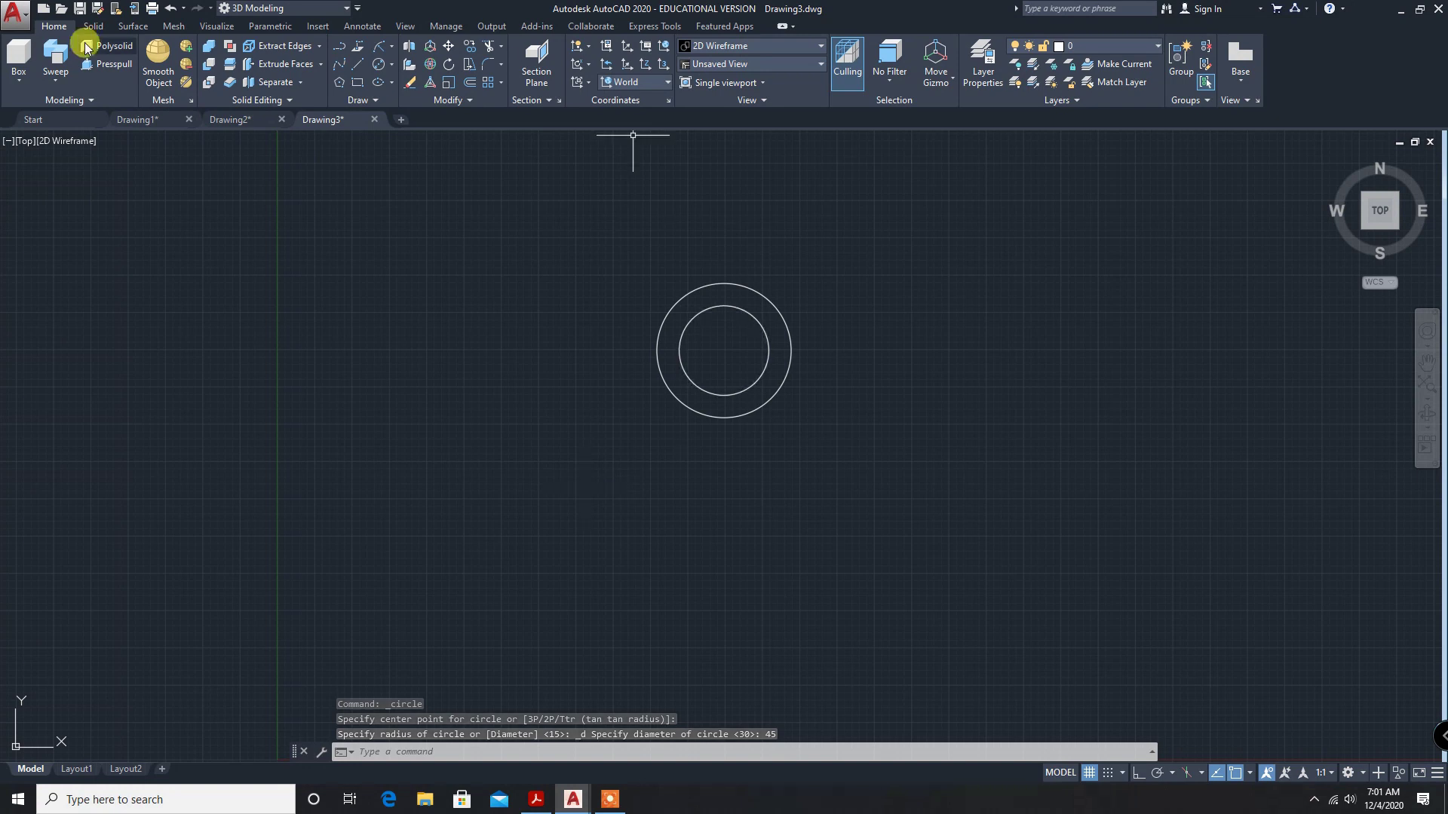
# Step: Draw a horizontal line from the outer circle's left quadrant through the centre to just beyond its right side
pyautogui.click(357, 65)
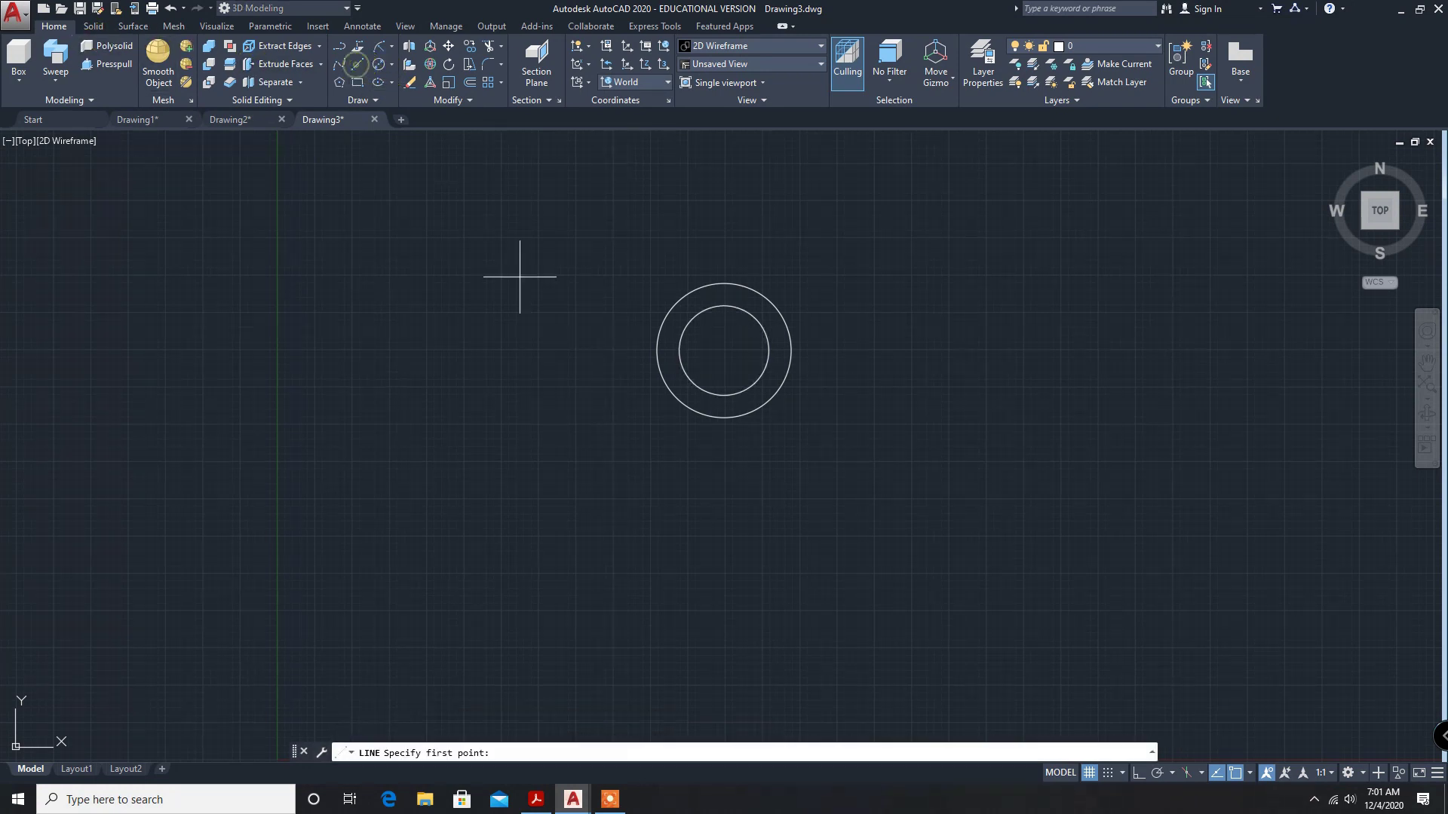
pyautogui.click(657, 349)
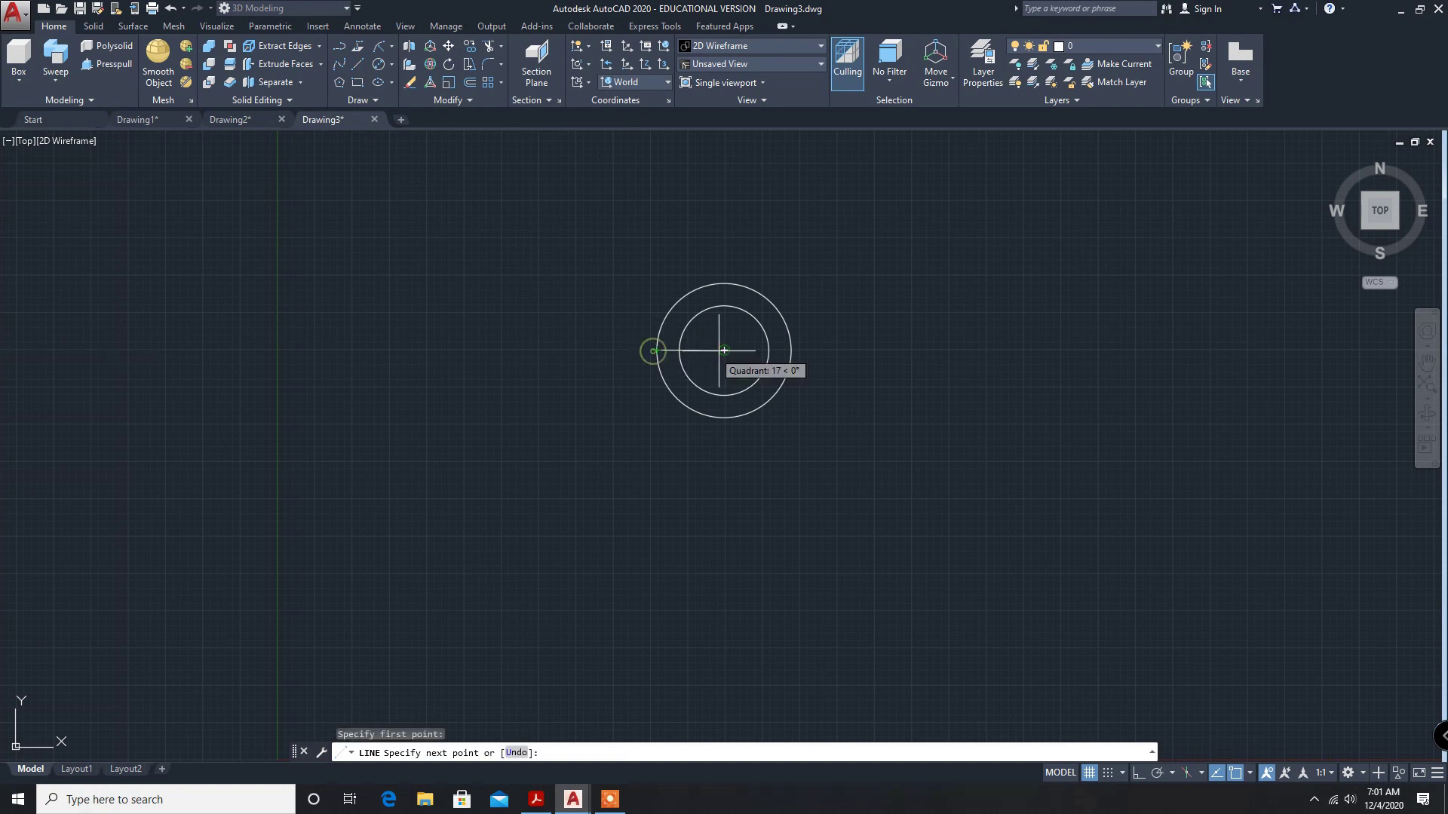
pyautogui.click(824, 350)
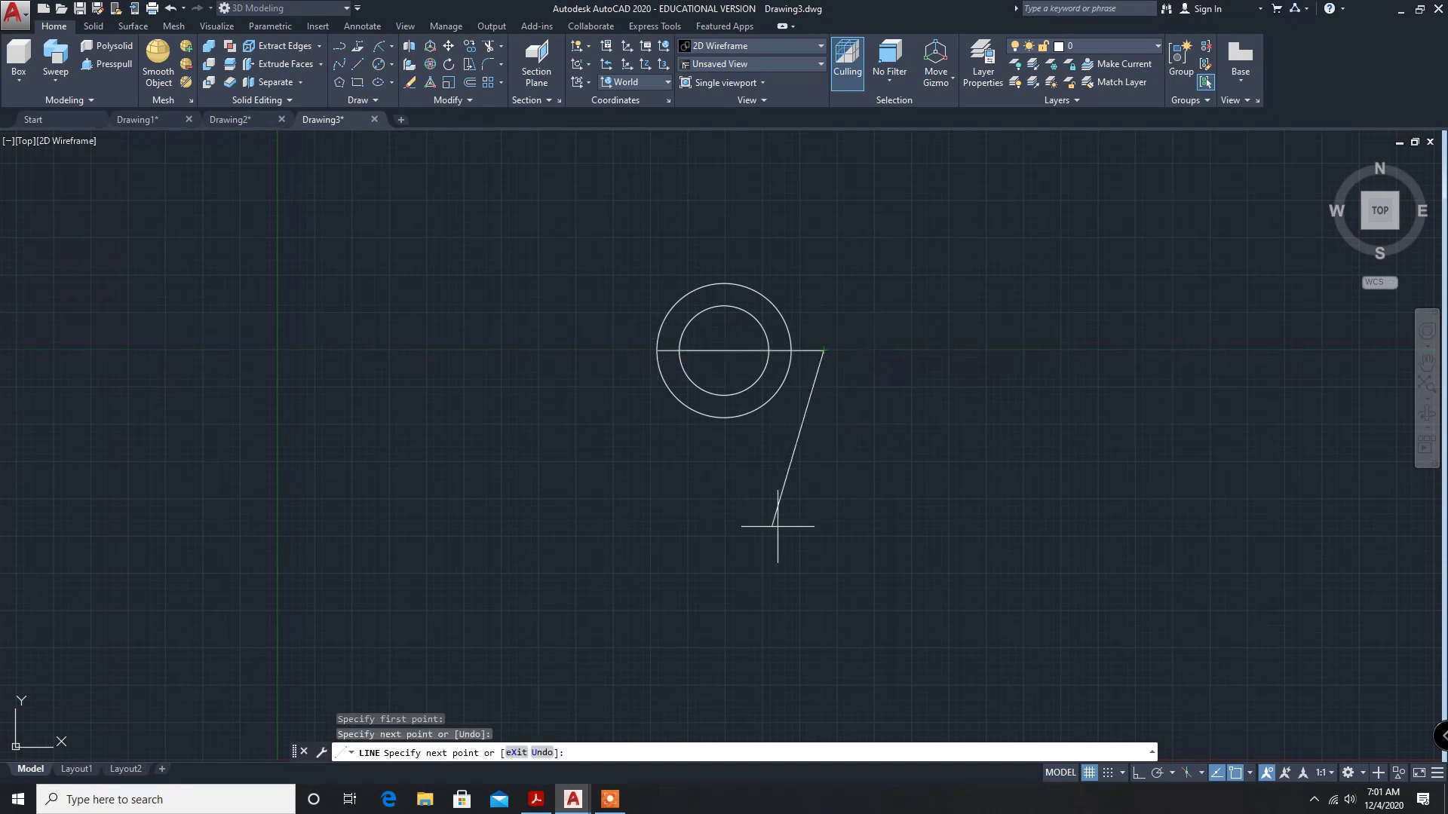
pyautogui.press('Escape')
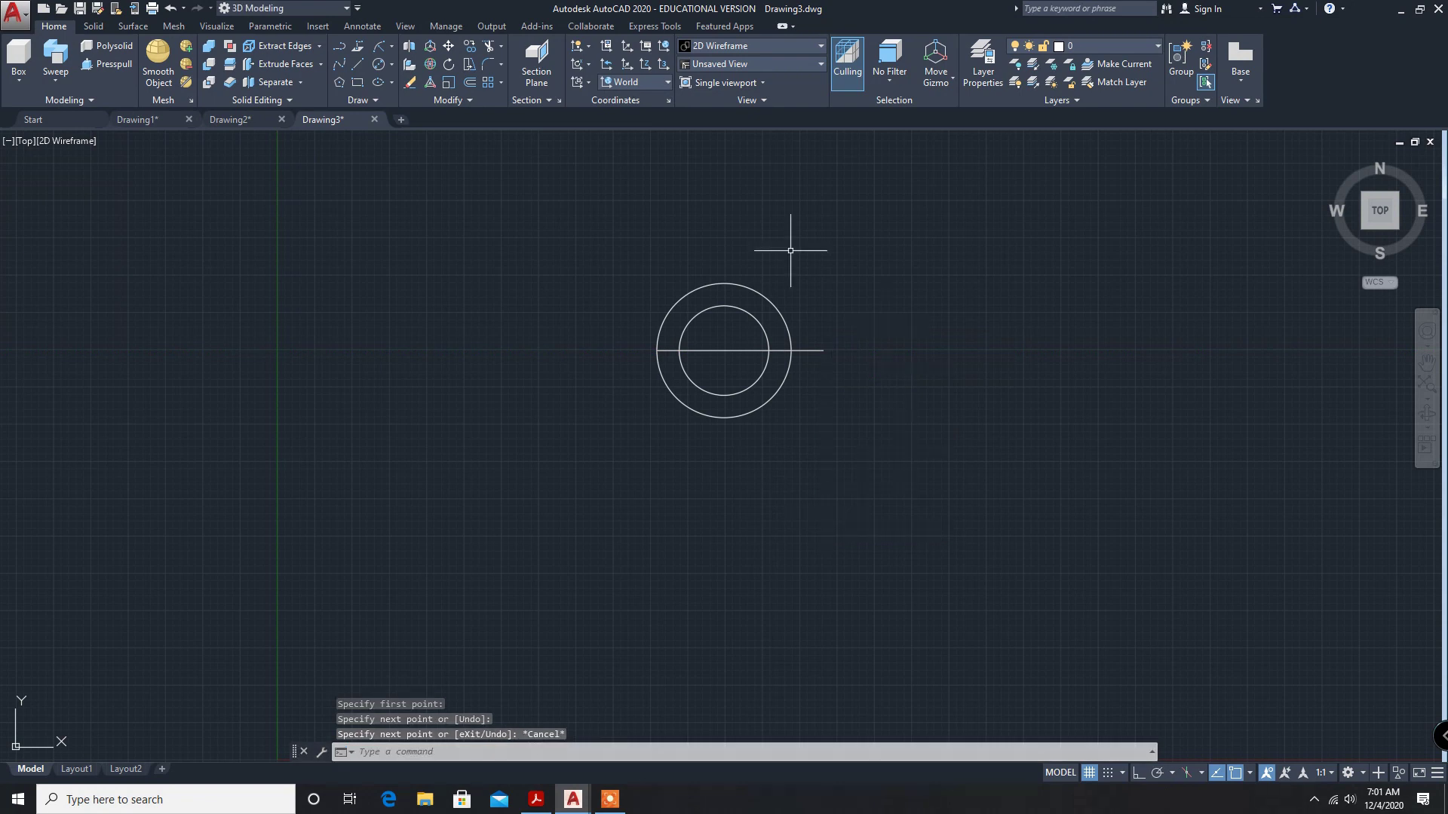
# Step: Trim off the lower halves of both circles at the horizontal line and delete that line
pyautogui.click(487, 55)
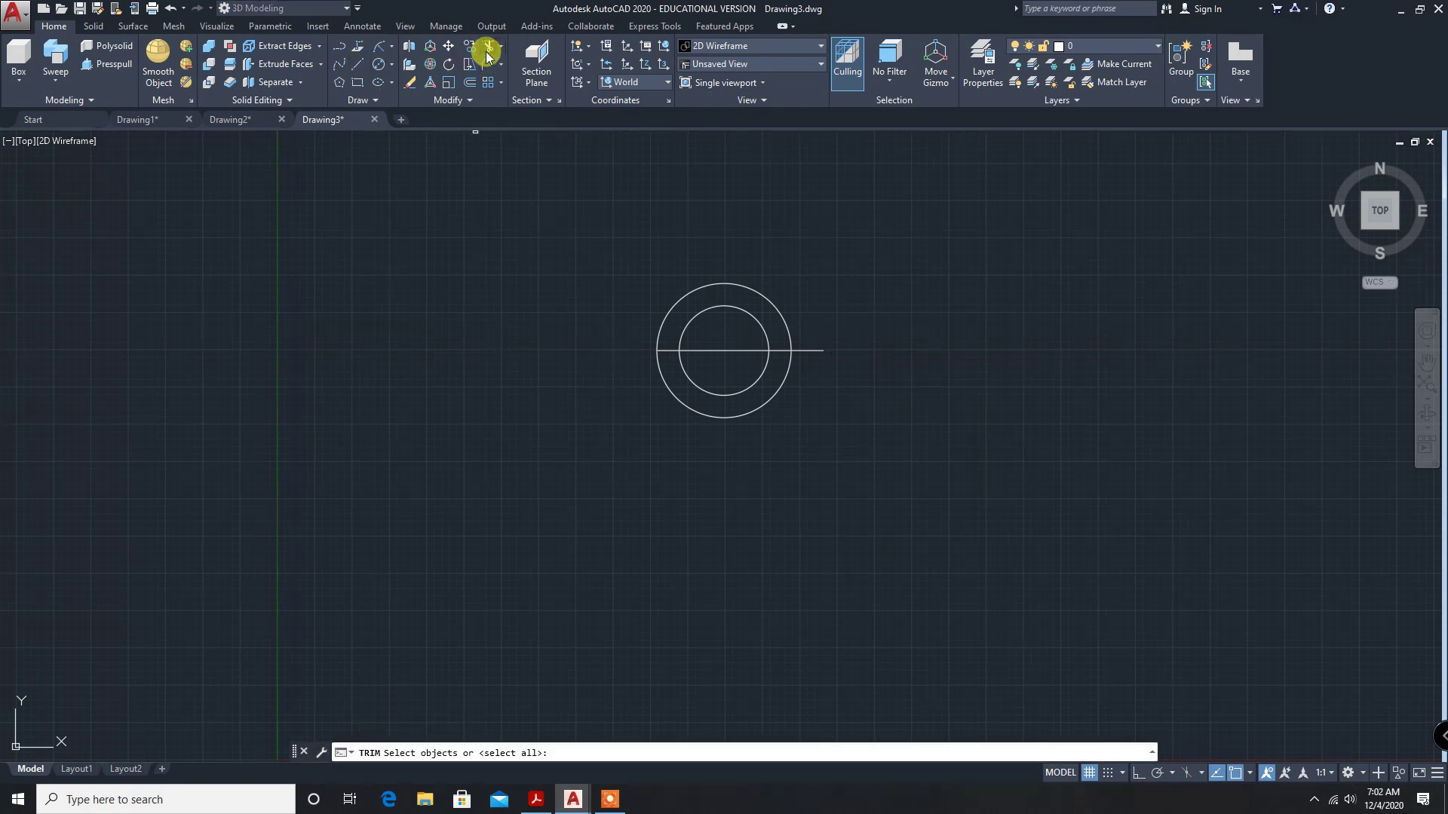
pyautogui.press('Return')
pyautogui.click(672, 395)
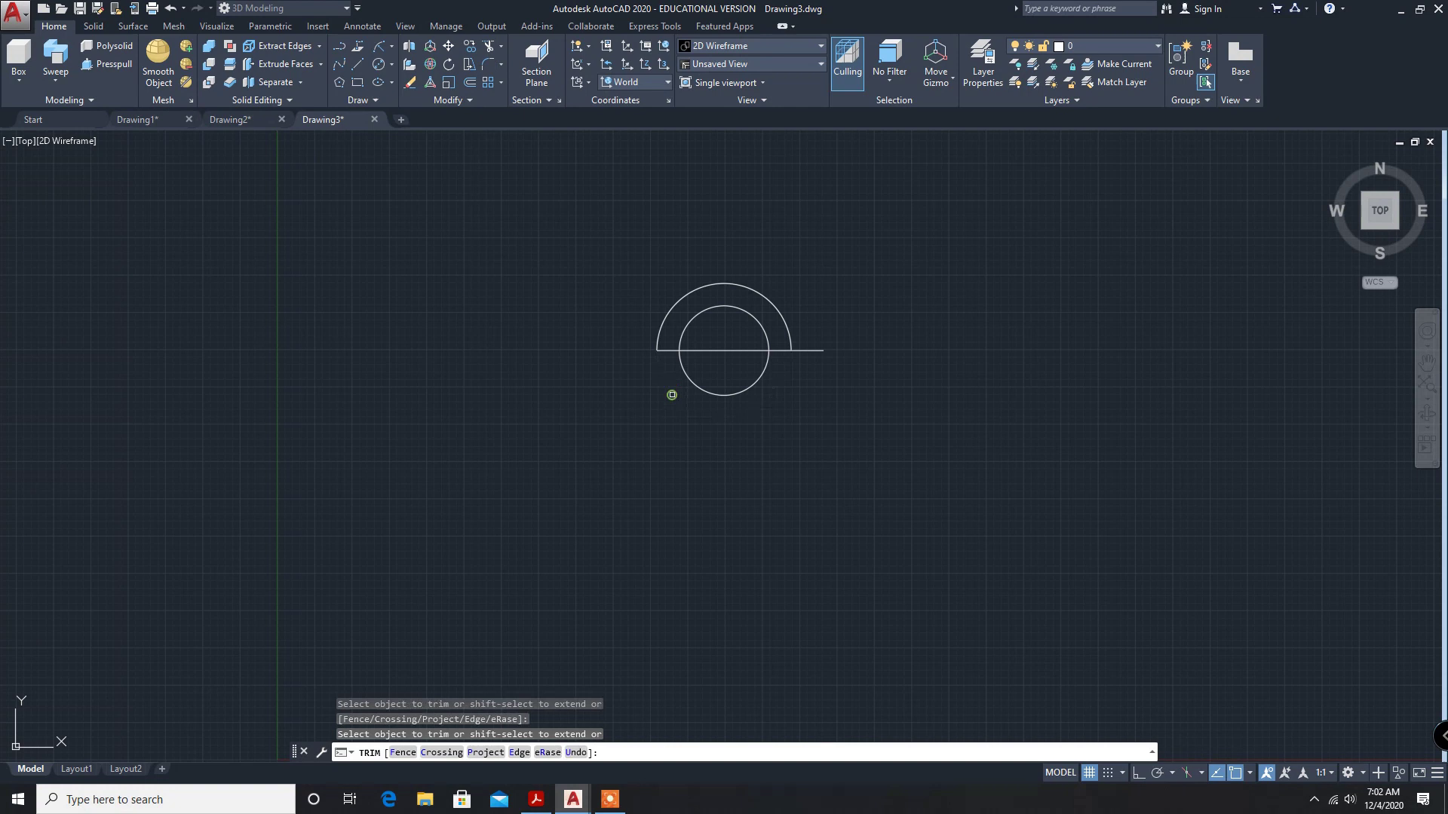
pyautogui.click(691, 381)
pyautogui.press('Escape')
pyautogui.click(704, 350)
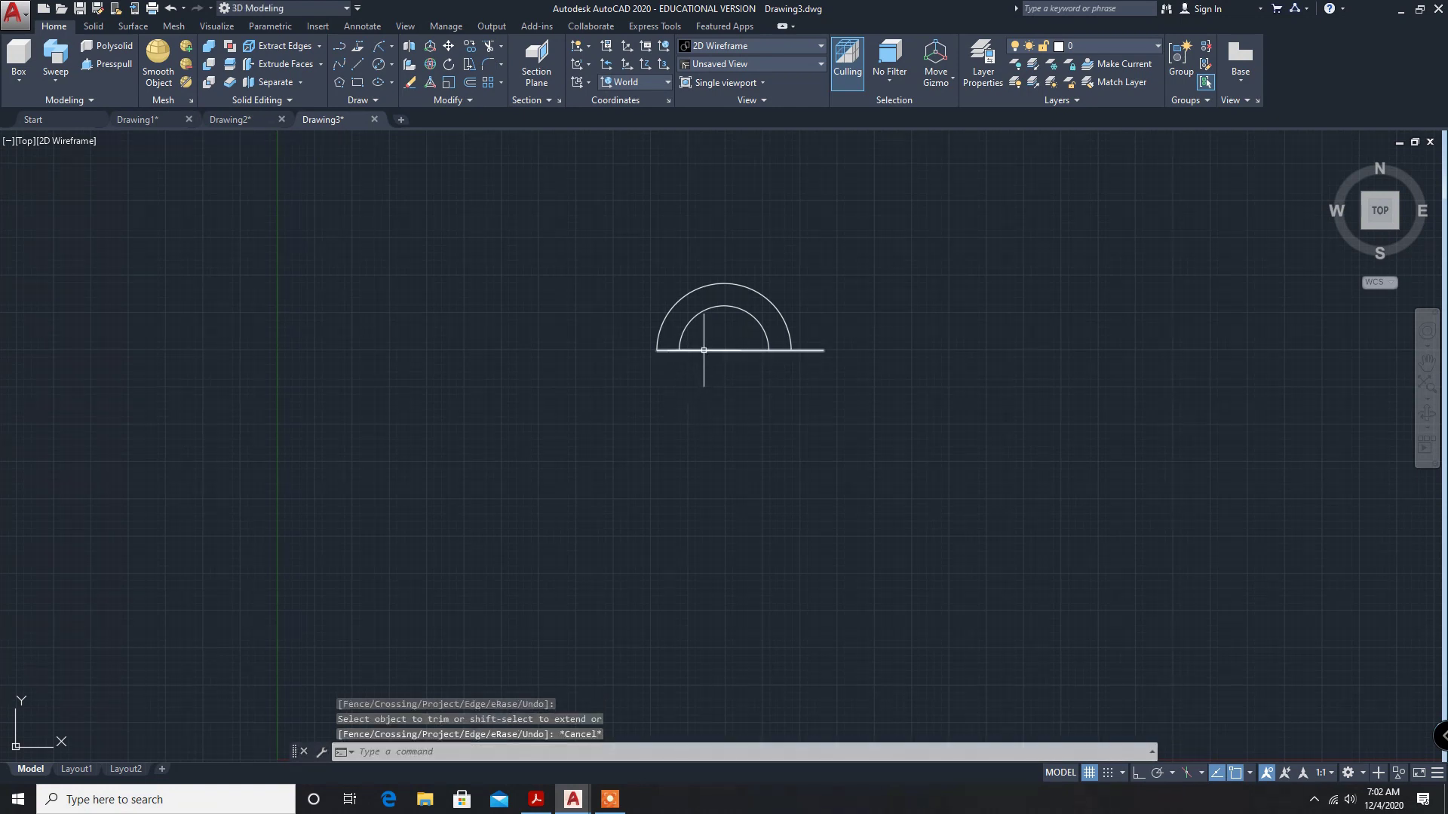
pyautogui.press('Delete')
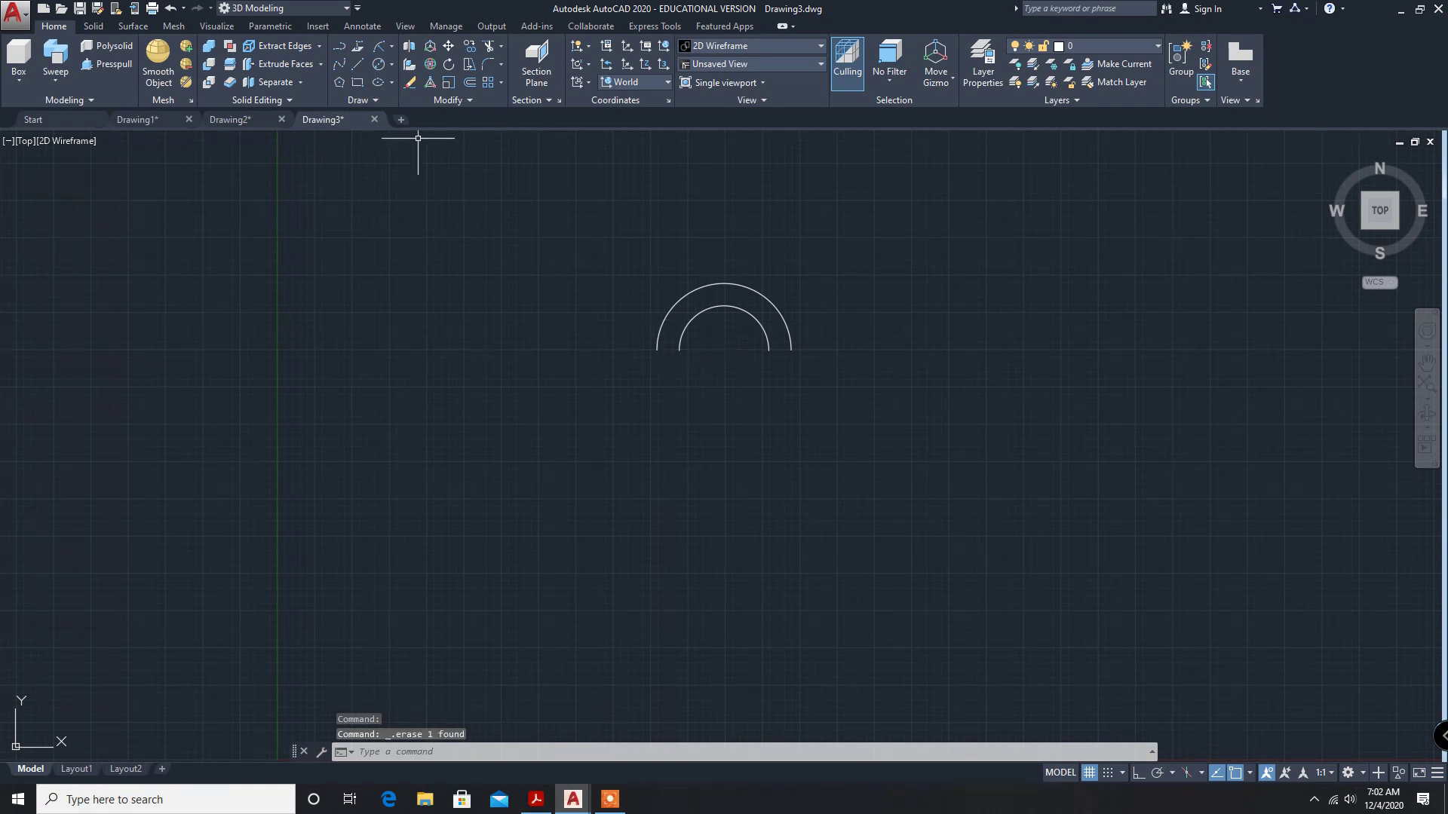
# Step: Turn on Ortho mode and draw a 50 mm vertical line downward from the outer arc's left end
pyautogui.click(1133, 774)
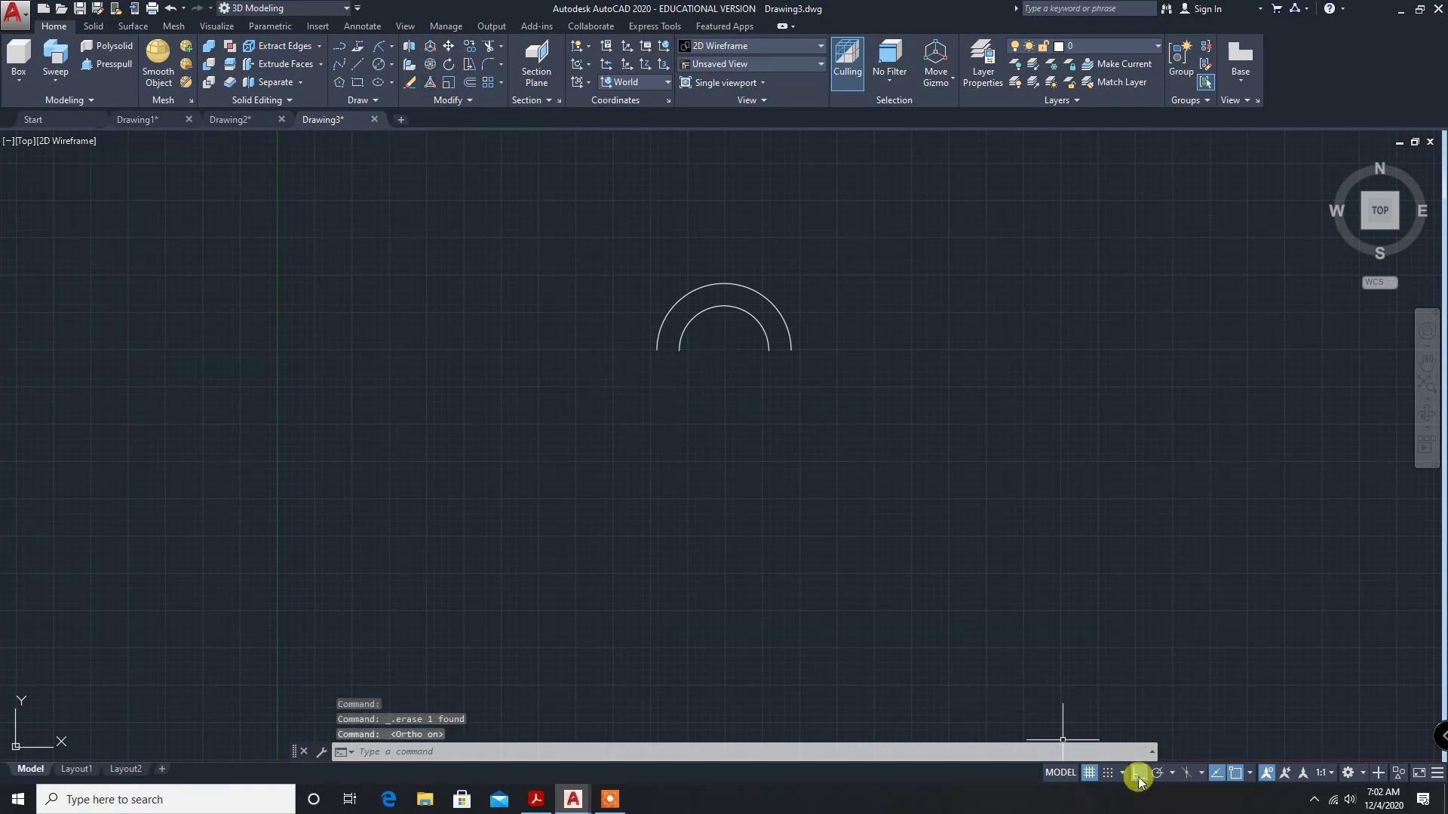
pyautogui.click(356, 68)
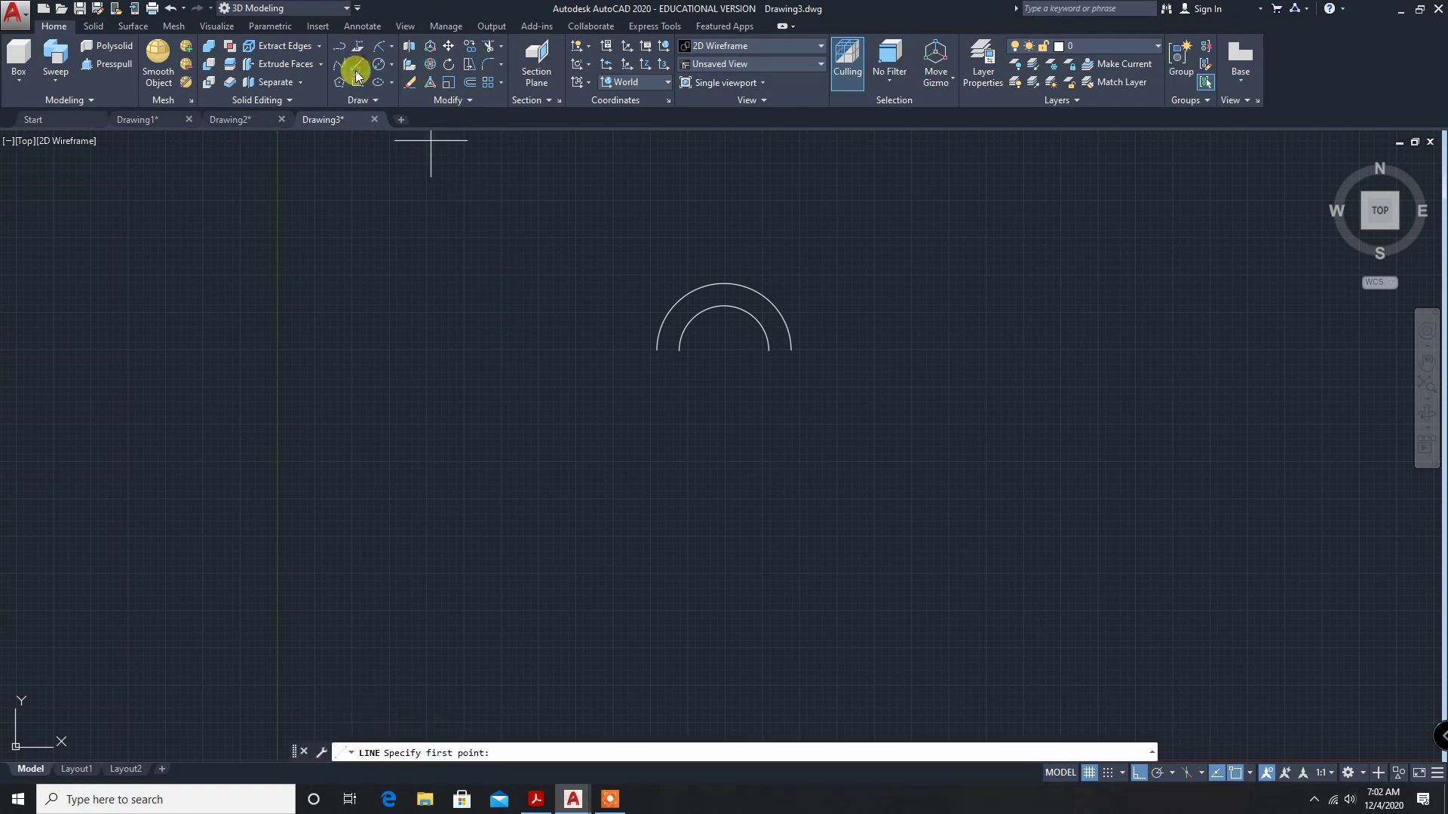
pyautogui.click(656, 352)
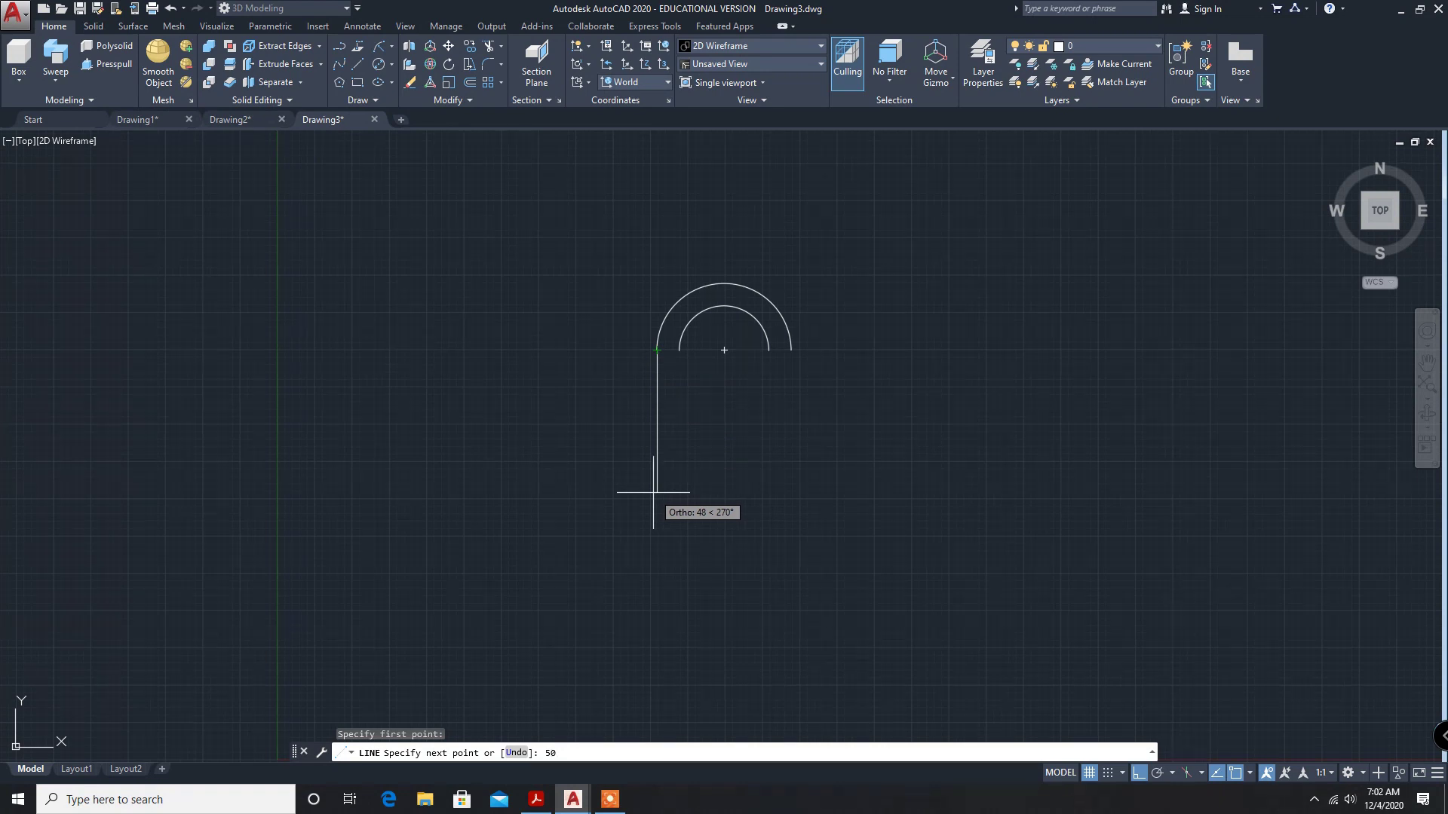
pyautogui.press('Return')
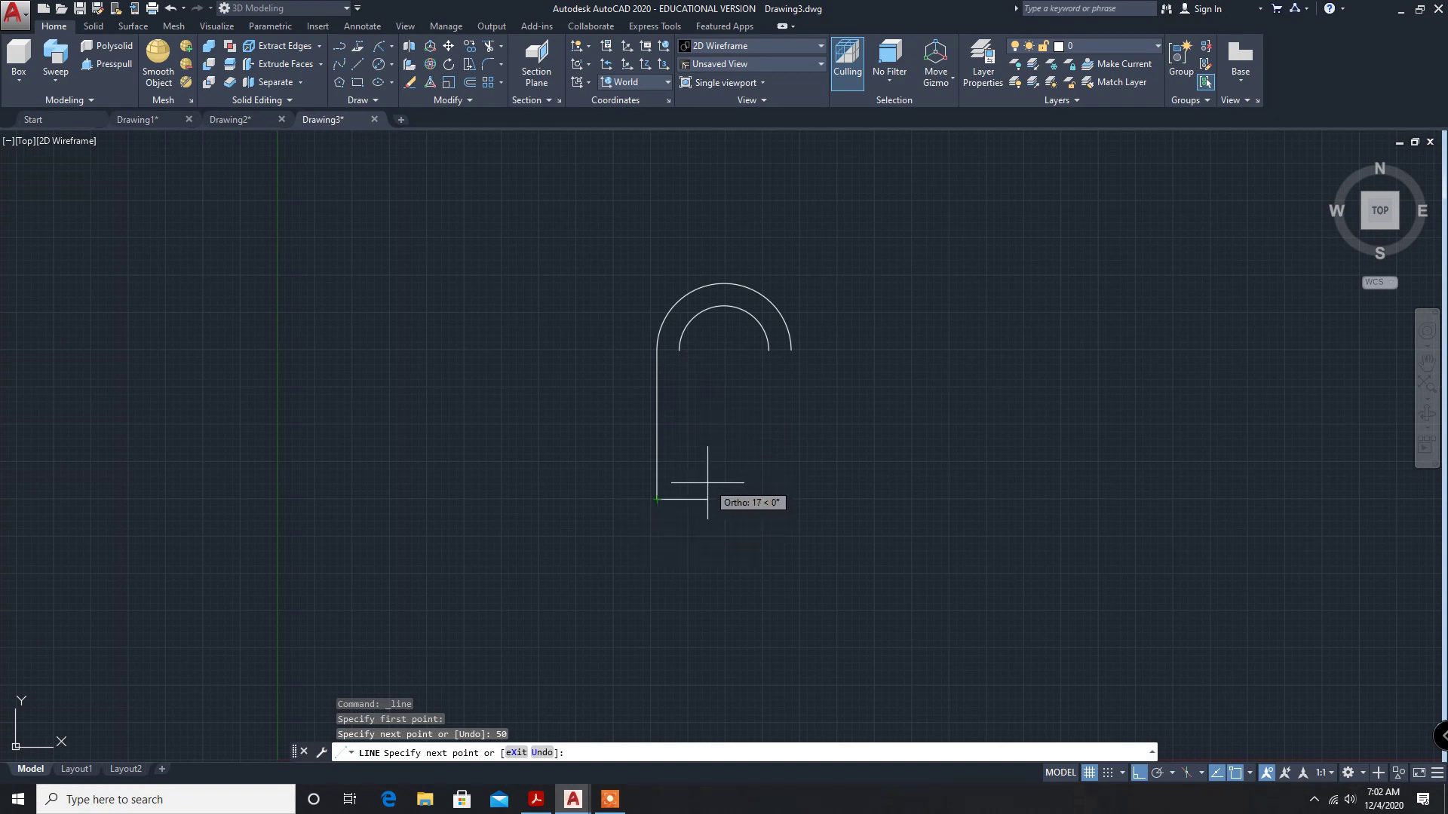
pyautogui.press('Escape')
# Step: Draw a 75 mm vertical line downward from the inner arc's left end
pyautogui.press('Return')
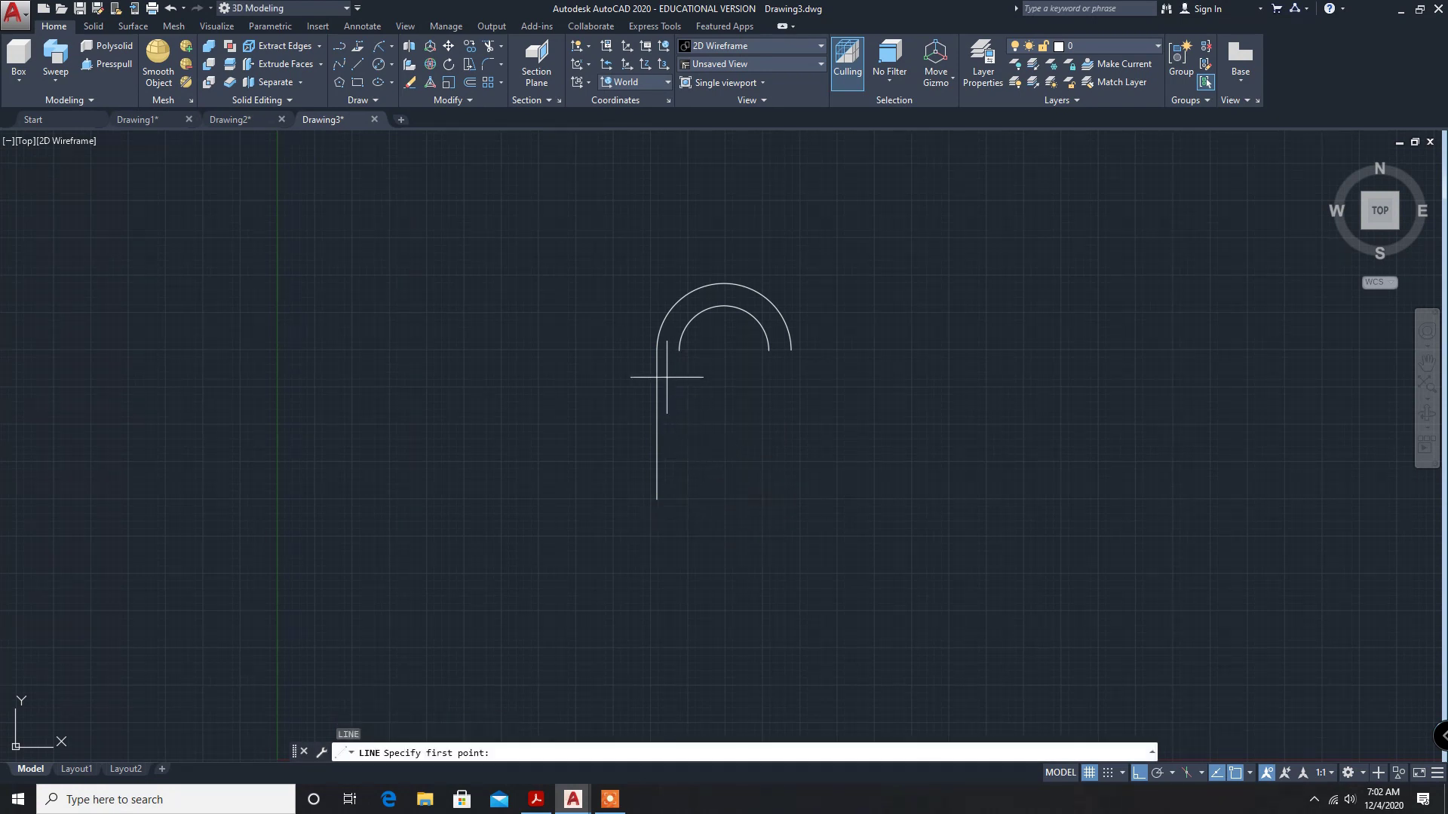
pyautogui.click(679, 350)
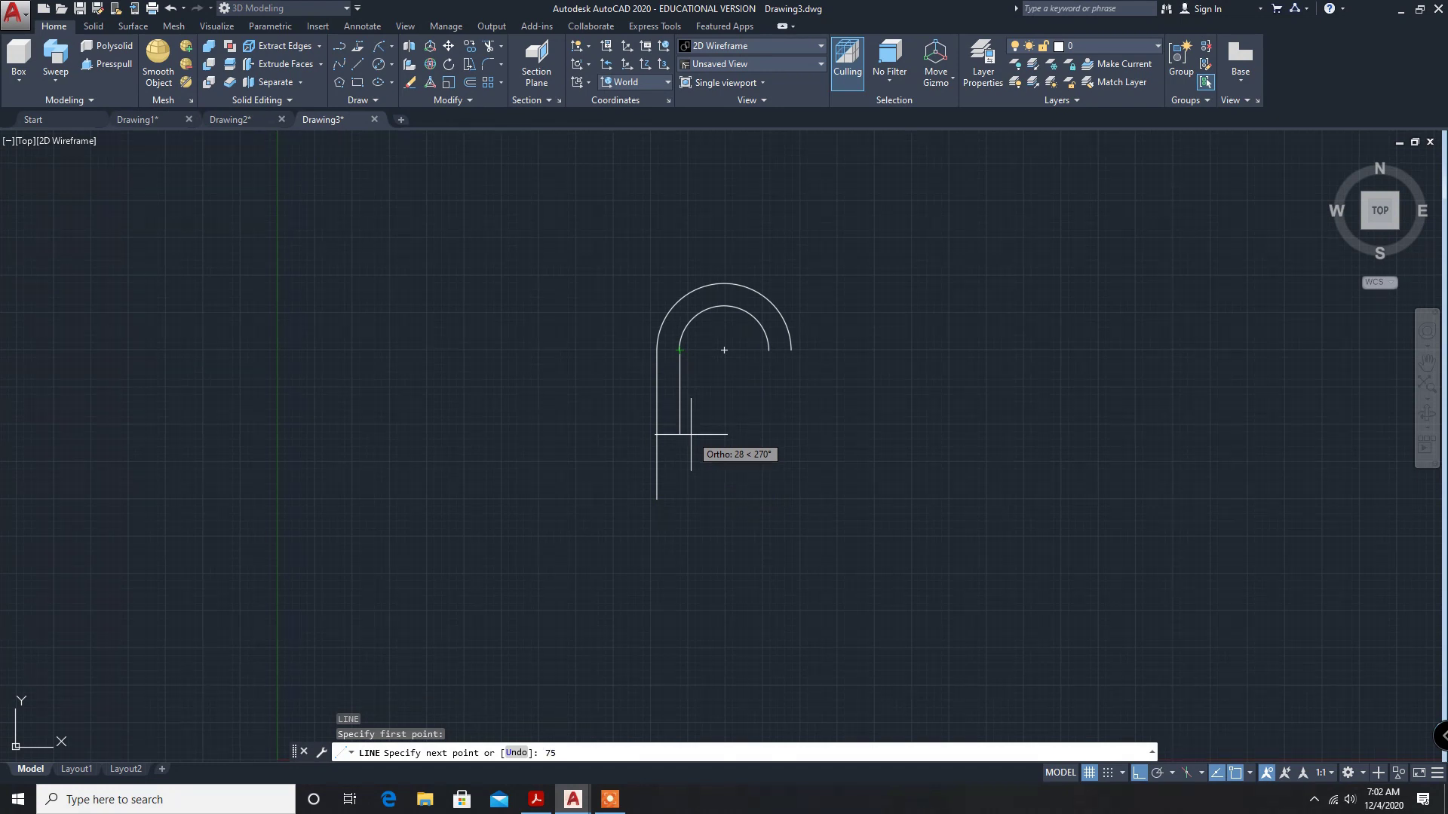
pyautogui.press('Return')
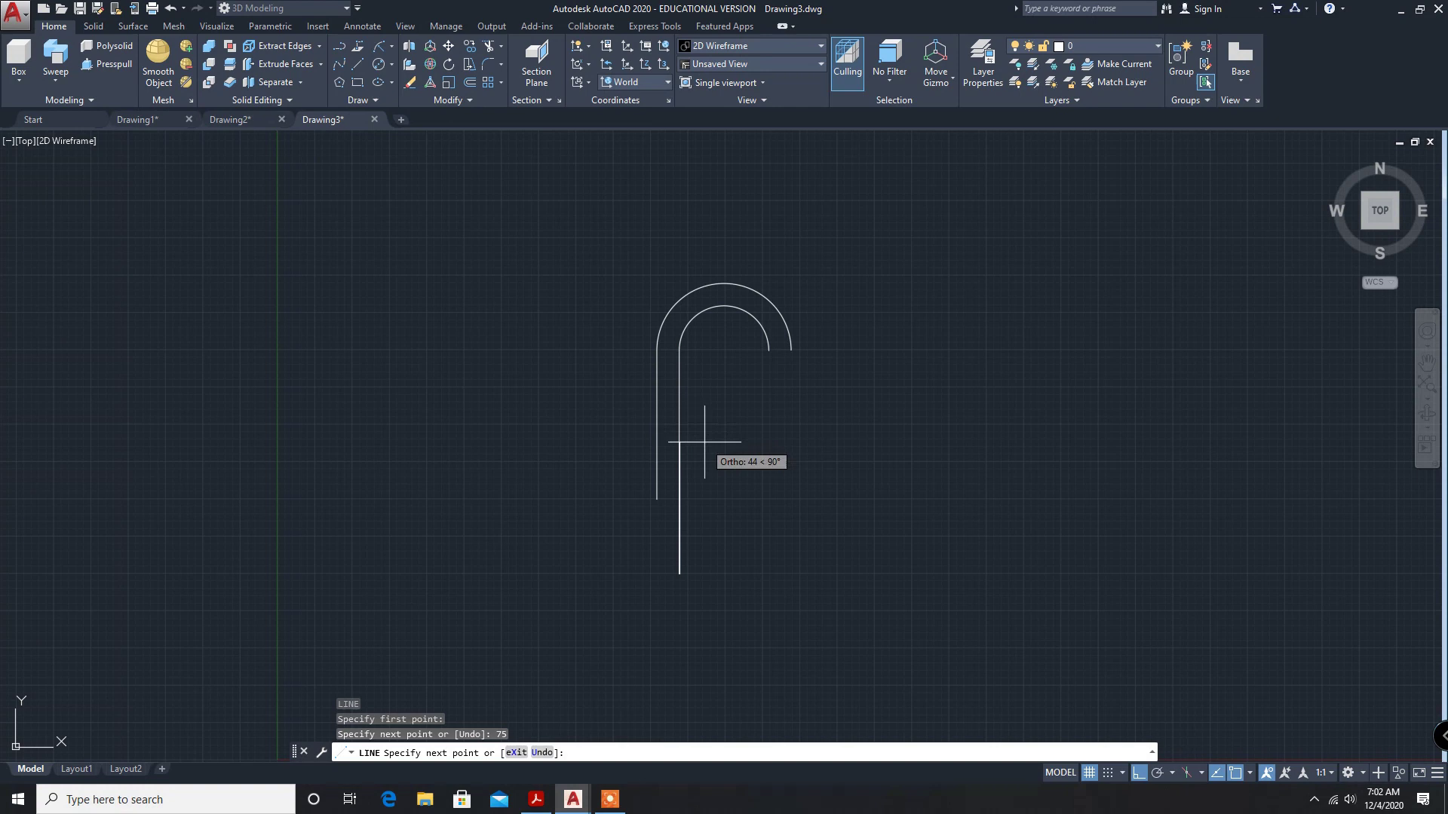
pyautogui.press('Escape')
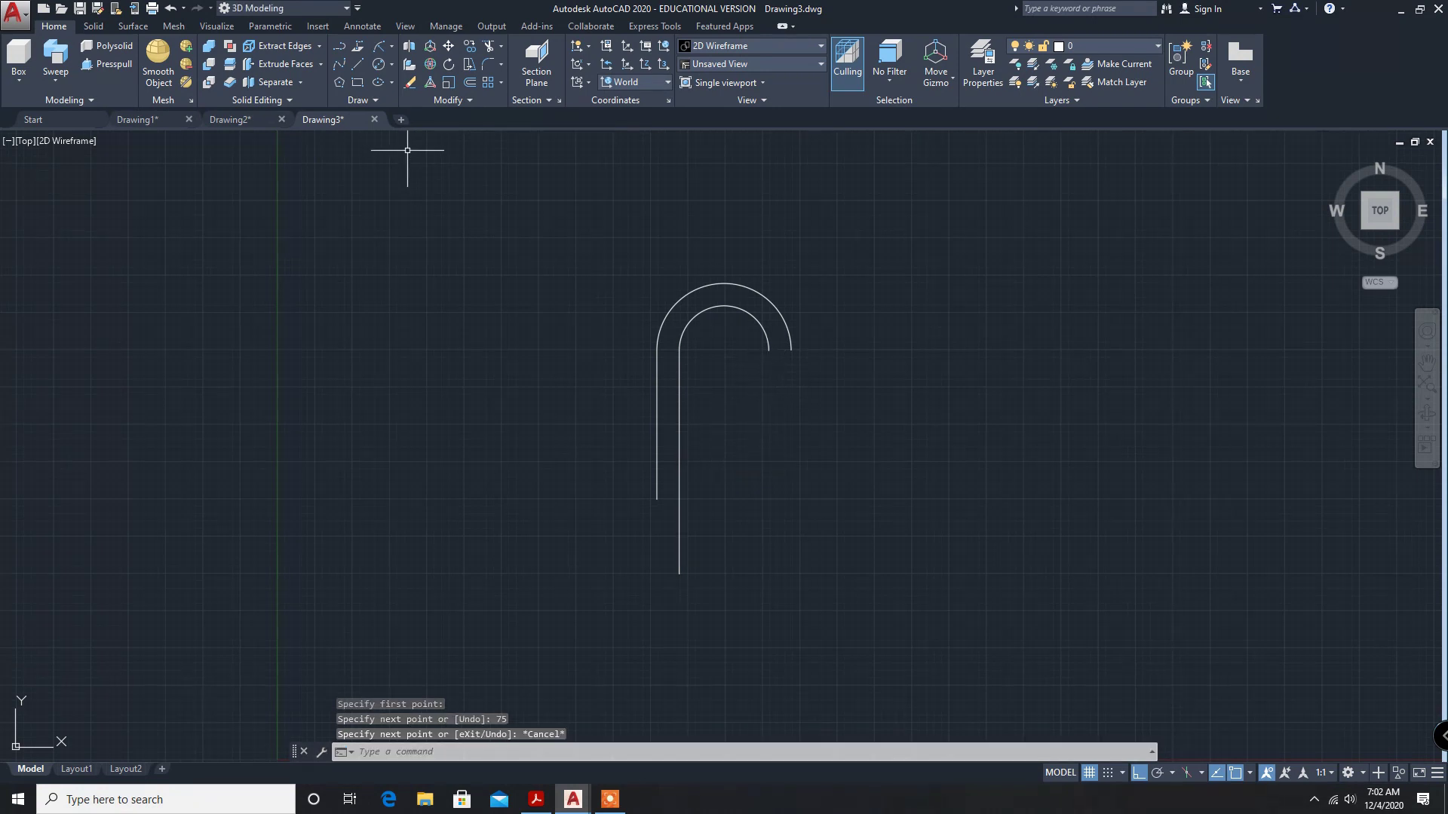
# Step: Draw a 50 mm vertical line downward from the inner arc's right end
pyautogui.click(361, 63)
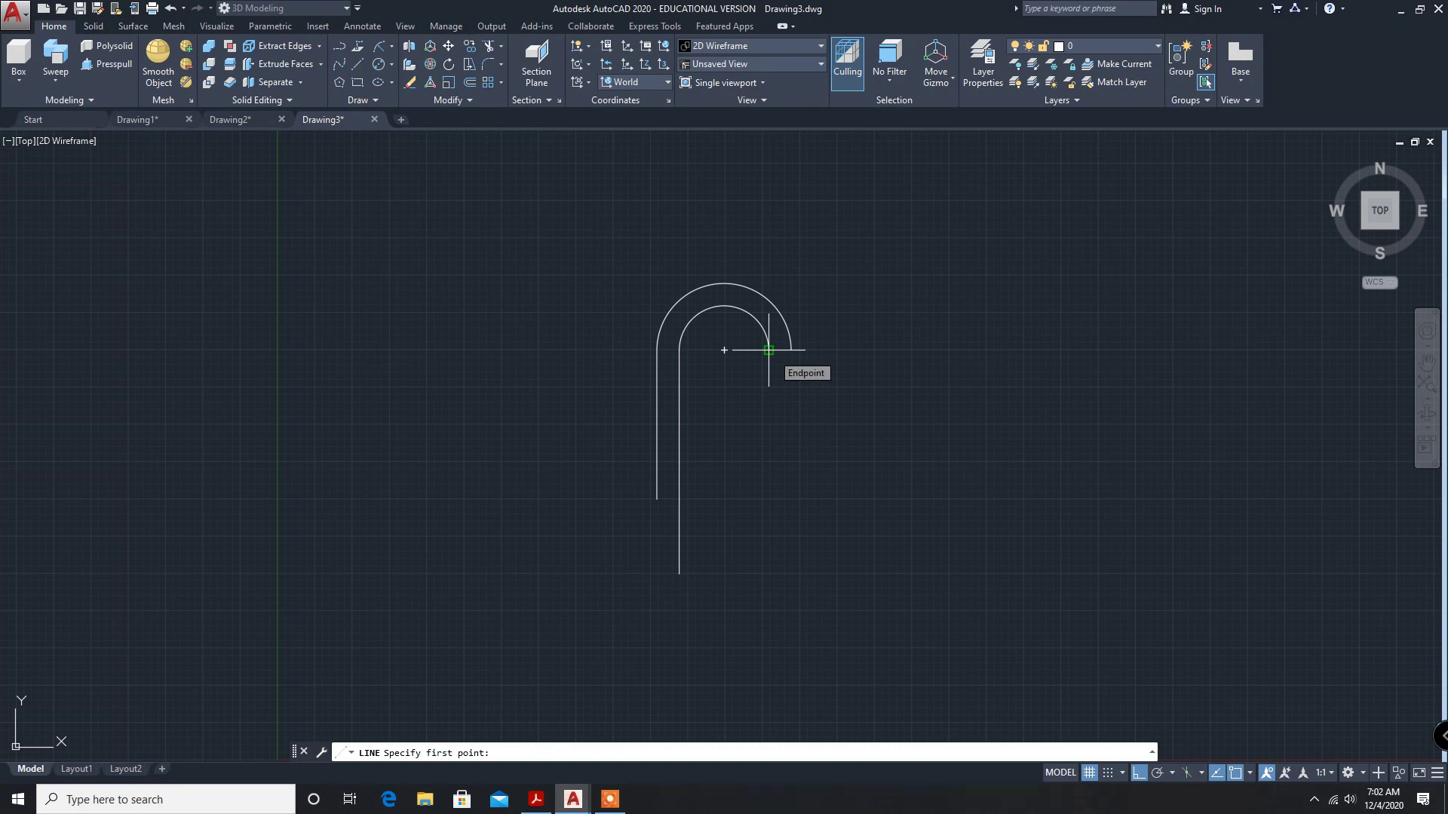
pyautogui.click(768, 350)
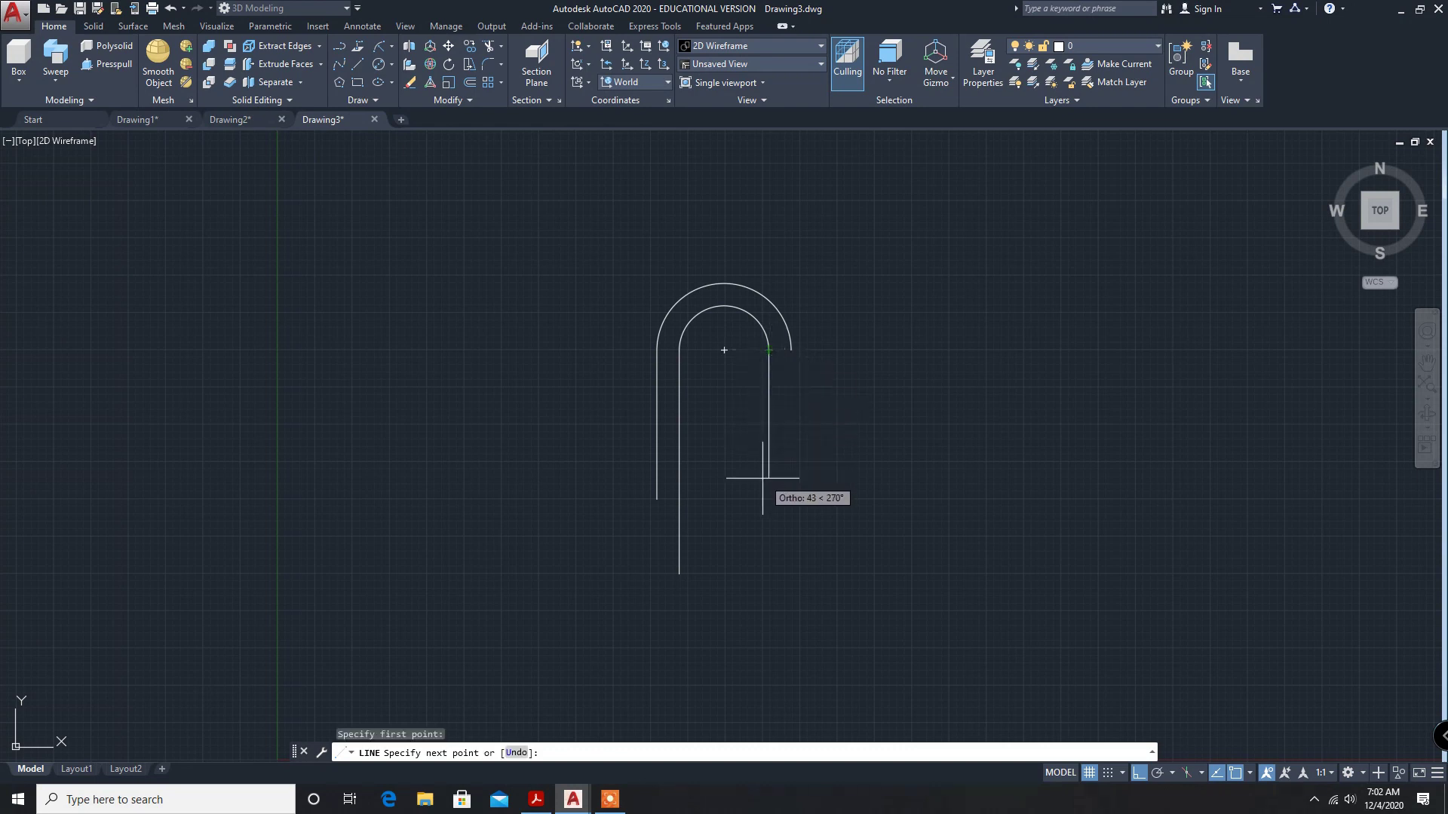
pyautogui.write('50')
pyautogui.press('Return')
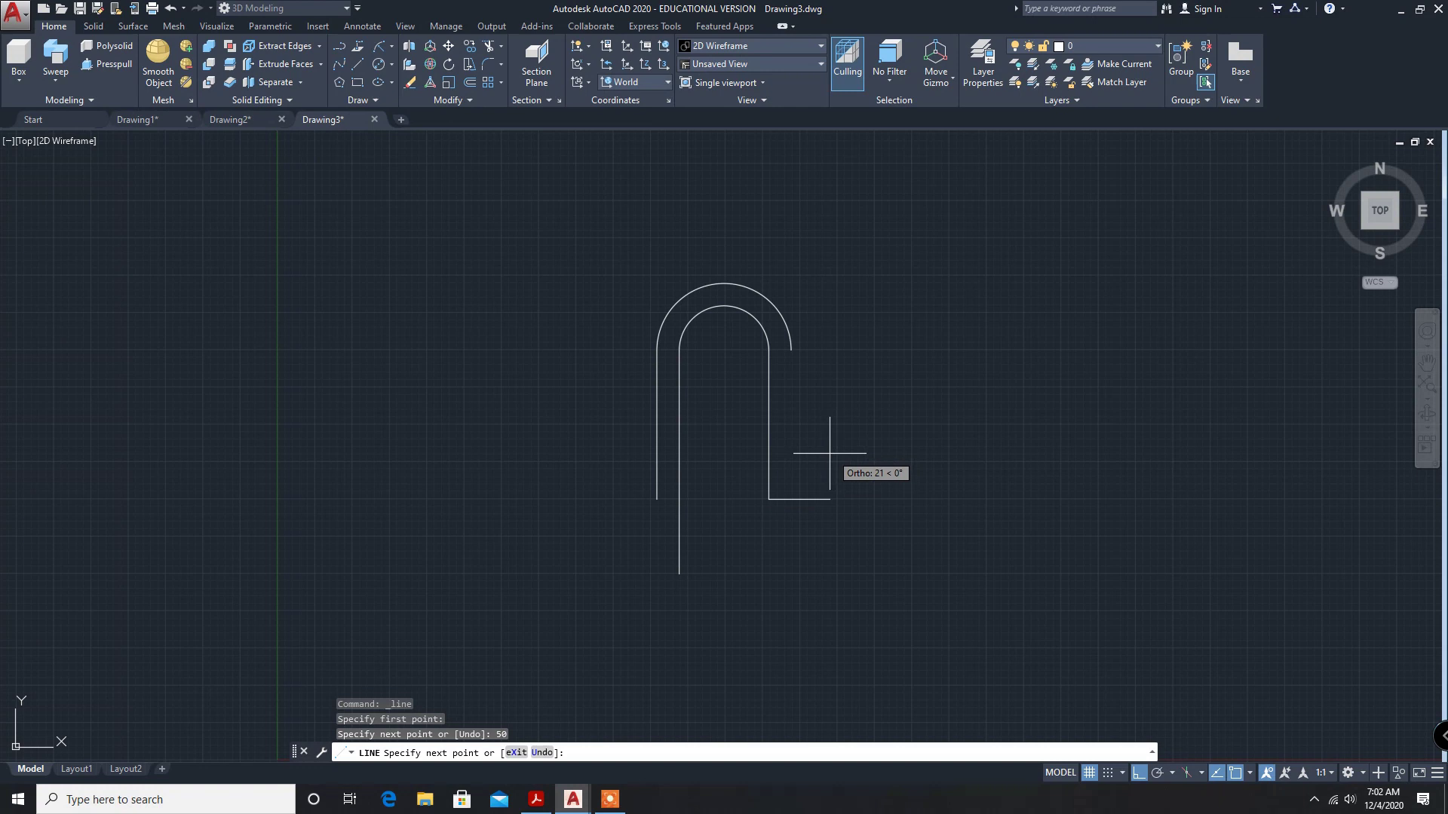
pyautogui.press('Escape')
# Step: Draw a 75 mm vertical line downward from the outer arc's right end
pyautogui.press('Return')
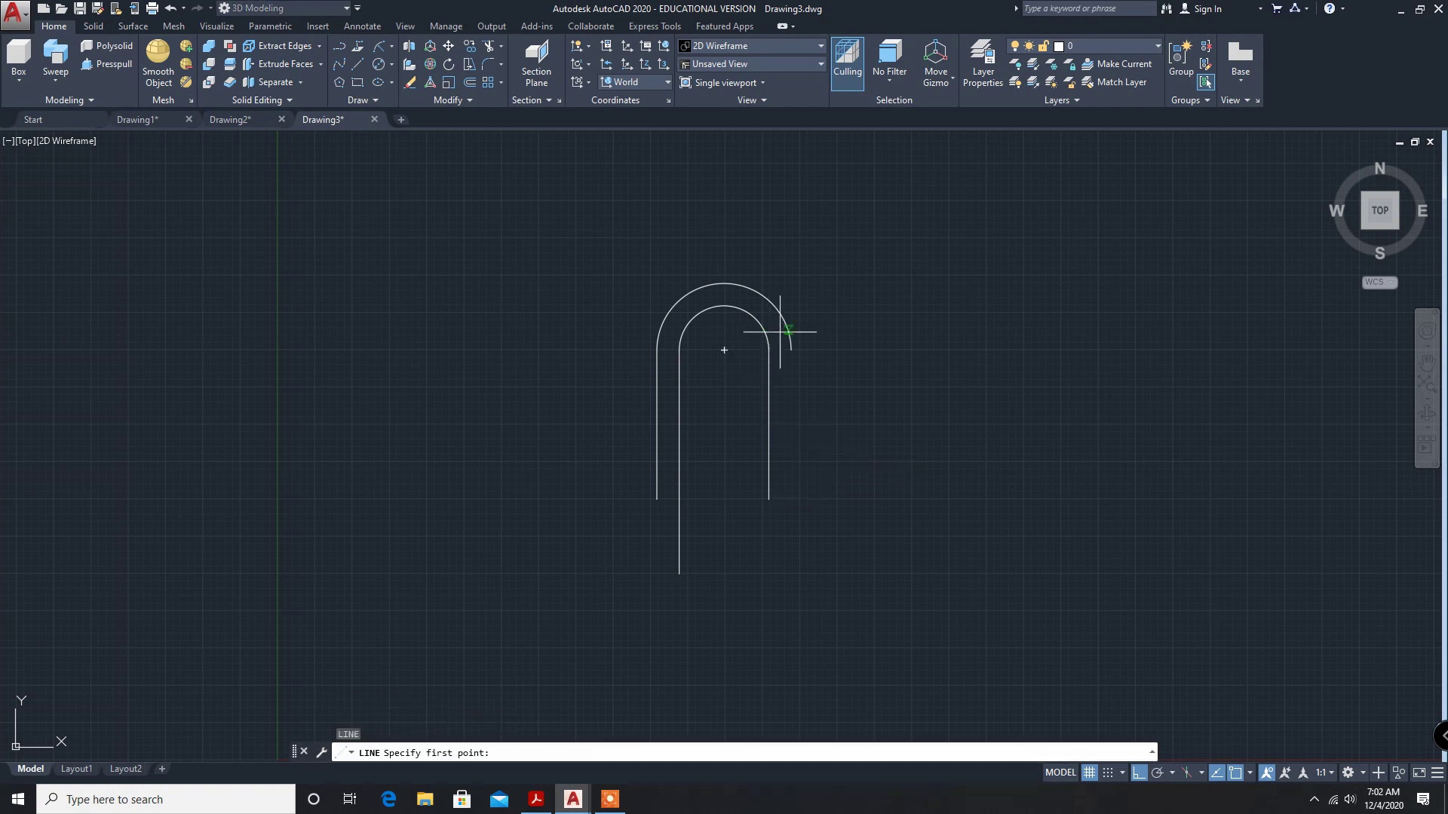
pyautogui.click(795, 350)
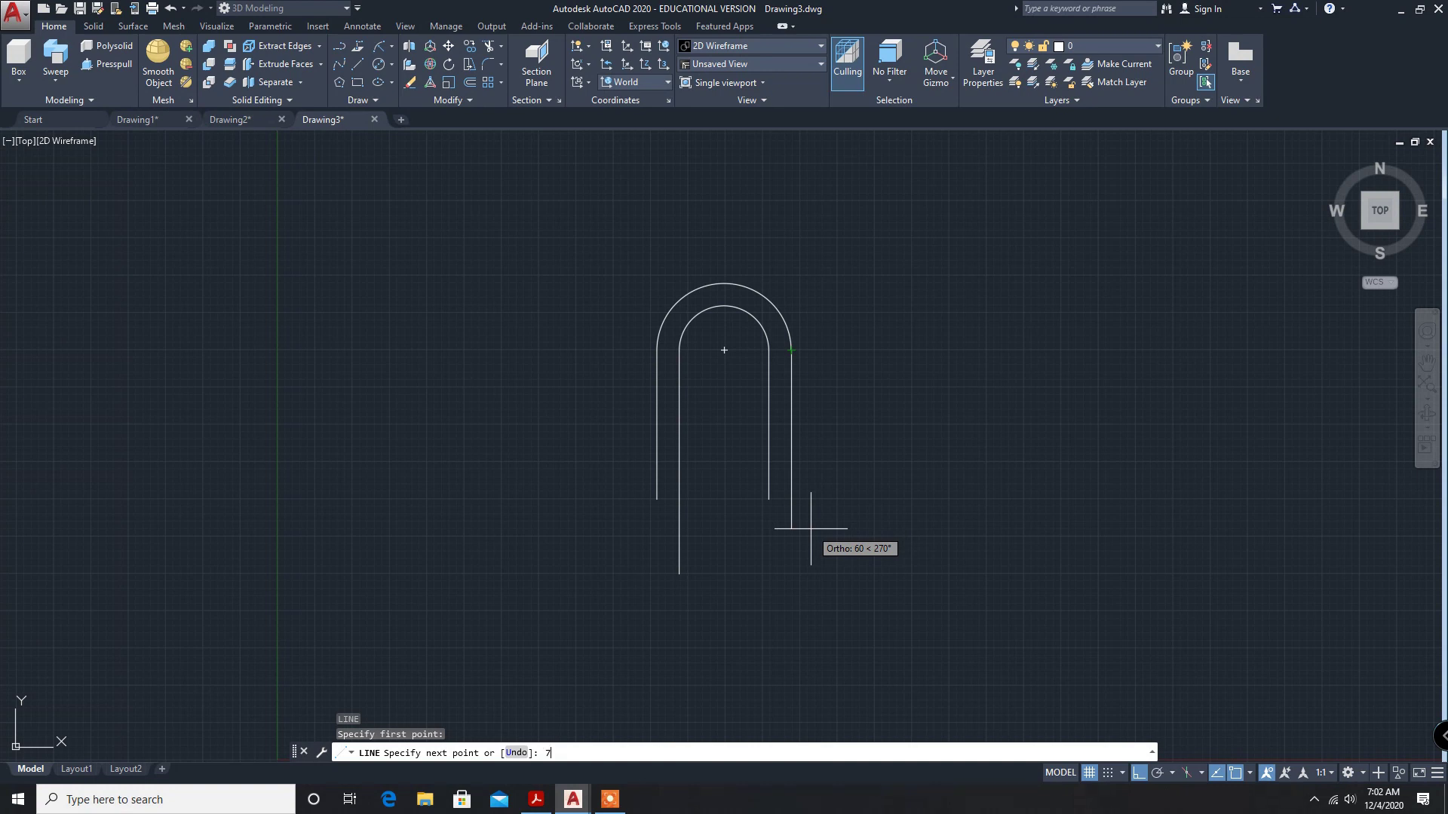
pyautogui.write('75')
pyautogui.press('Return')
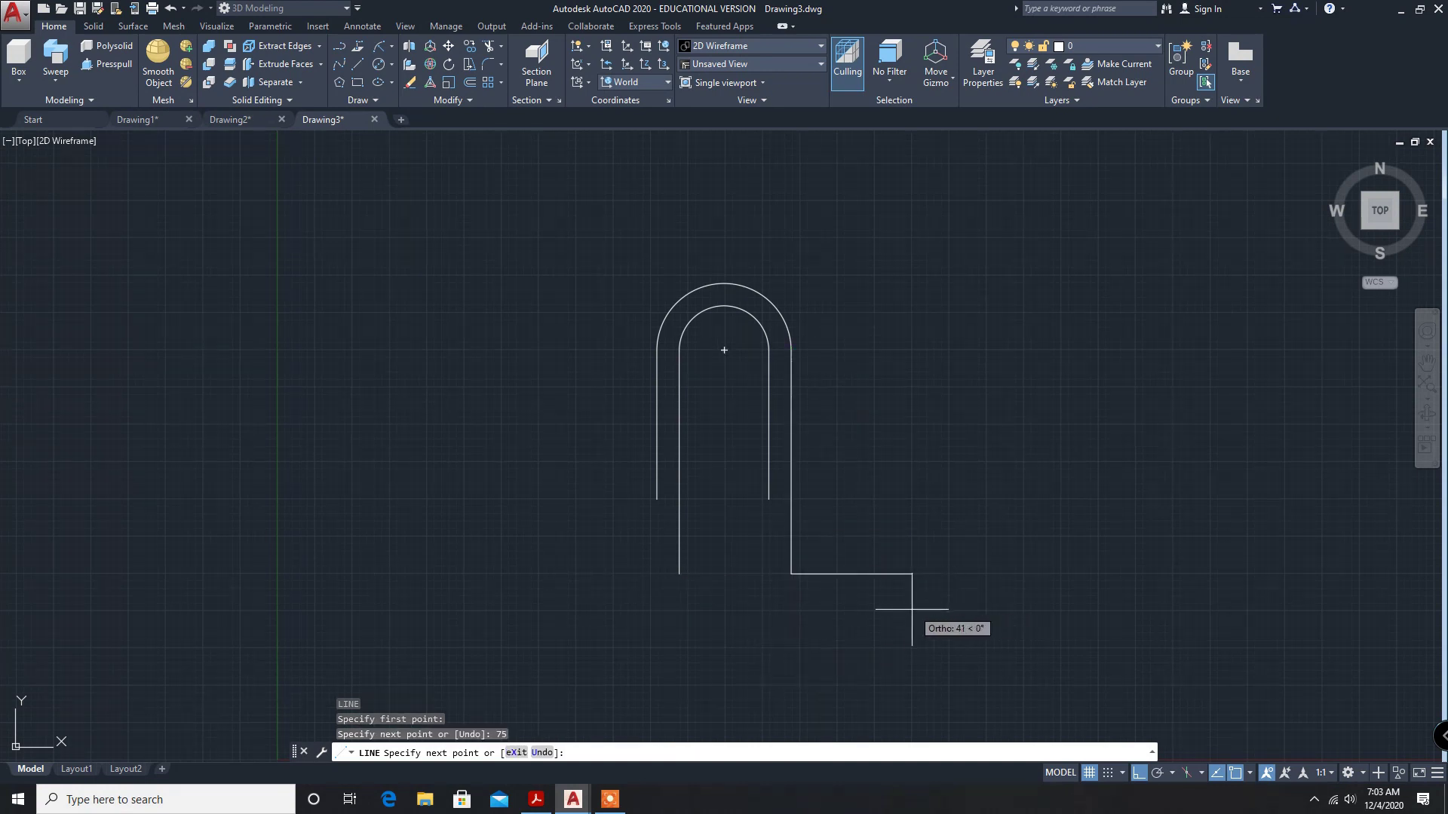
pyautogui.press('Escape')
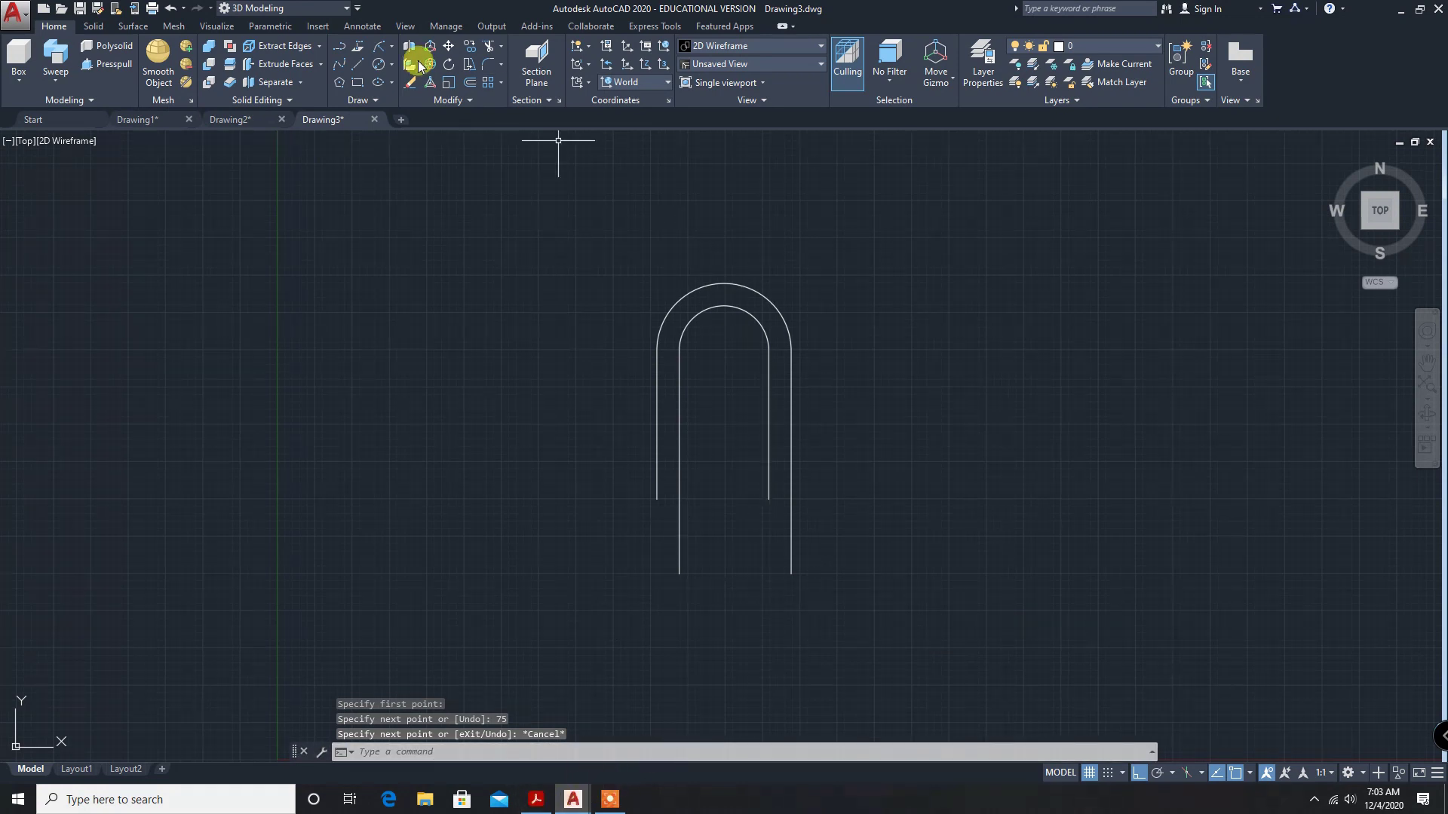
# Step: Draw a two-point circle between the lower ends of the two 75 mm legs and trim off its upper half
pyautogui.click(389, 67)
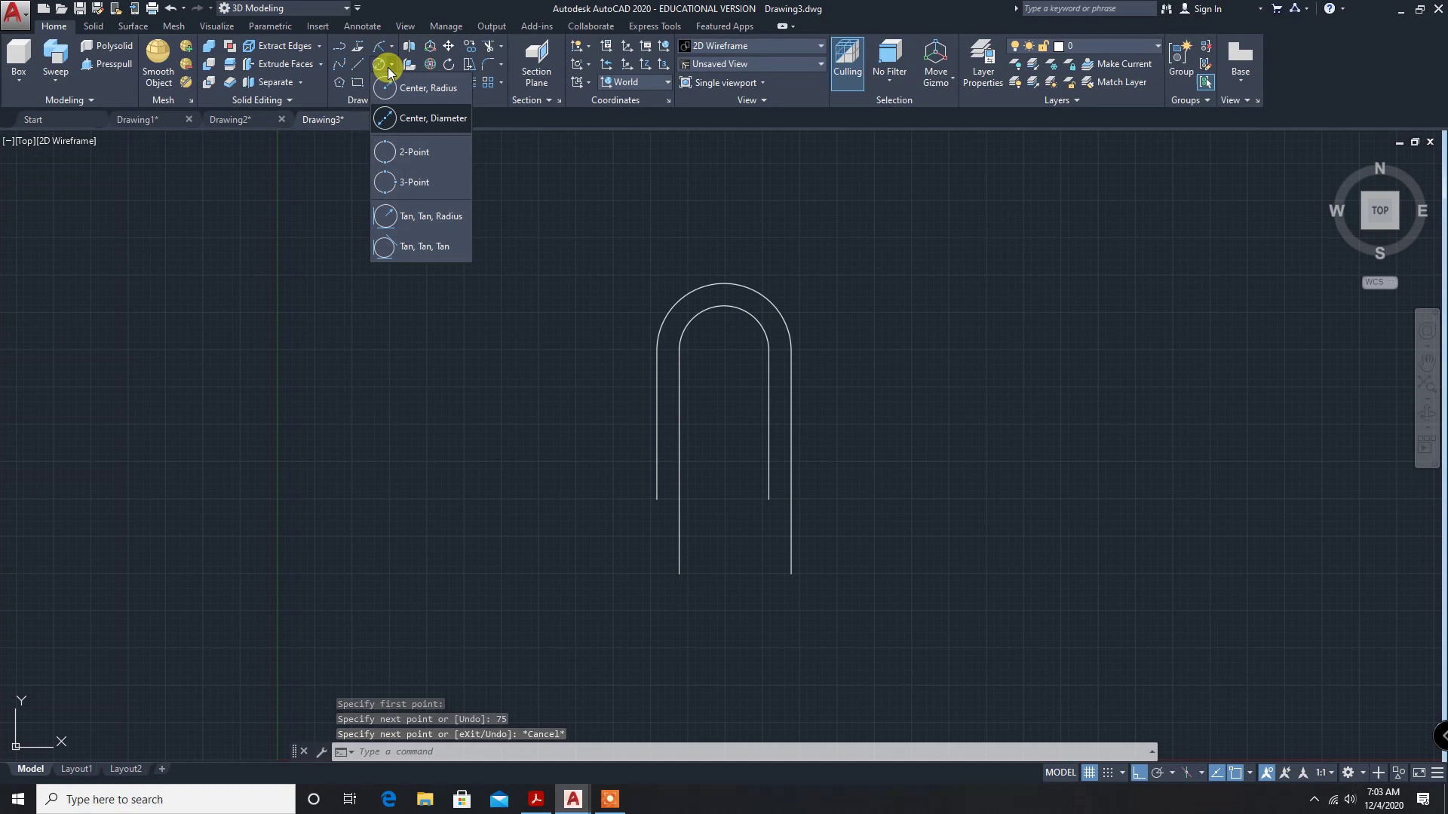
pyautogui.click(400, 159)
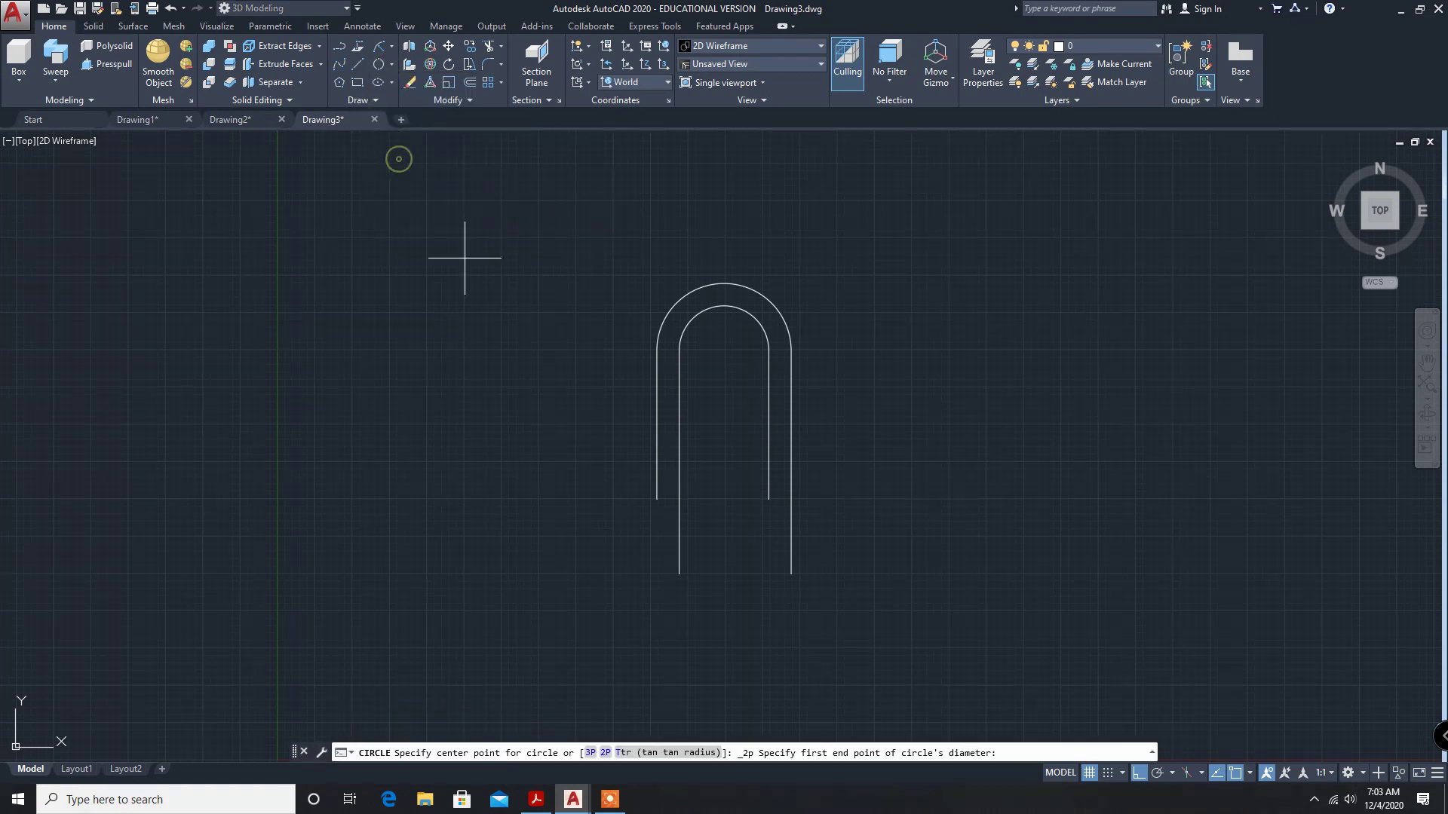
pyautogui.click(679, 574)
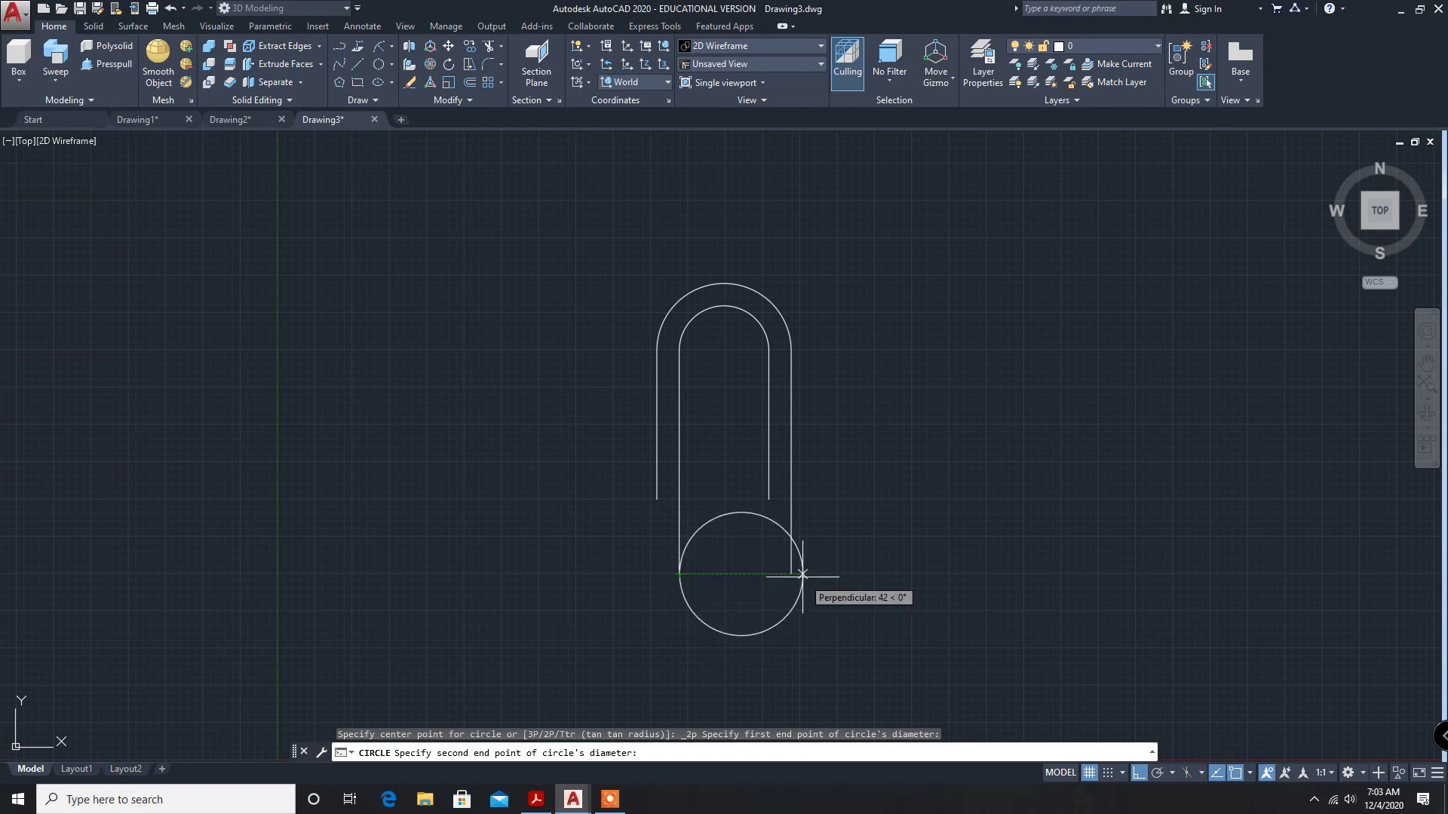
pyautogui.click(790, 574)
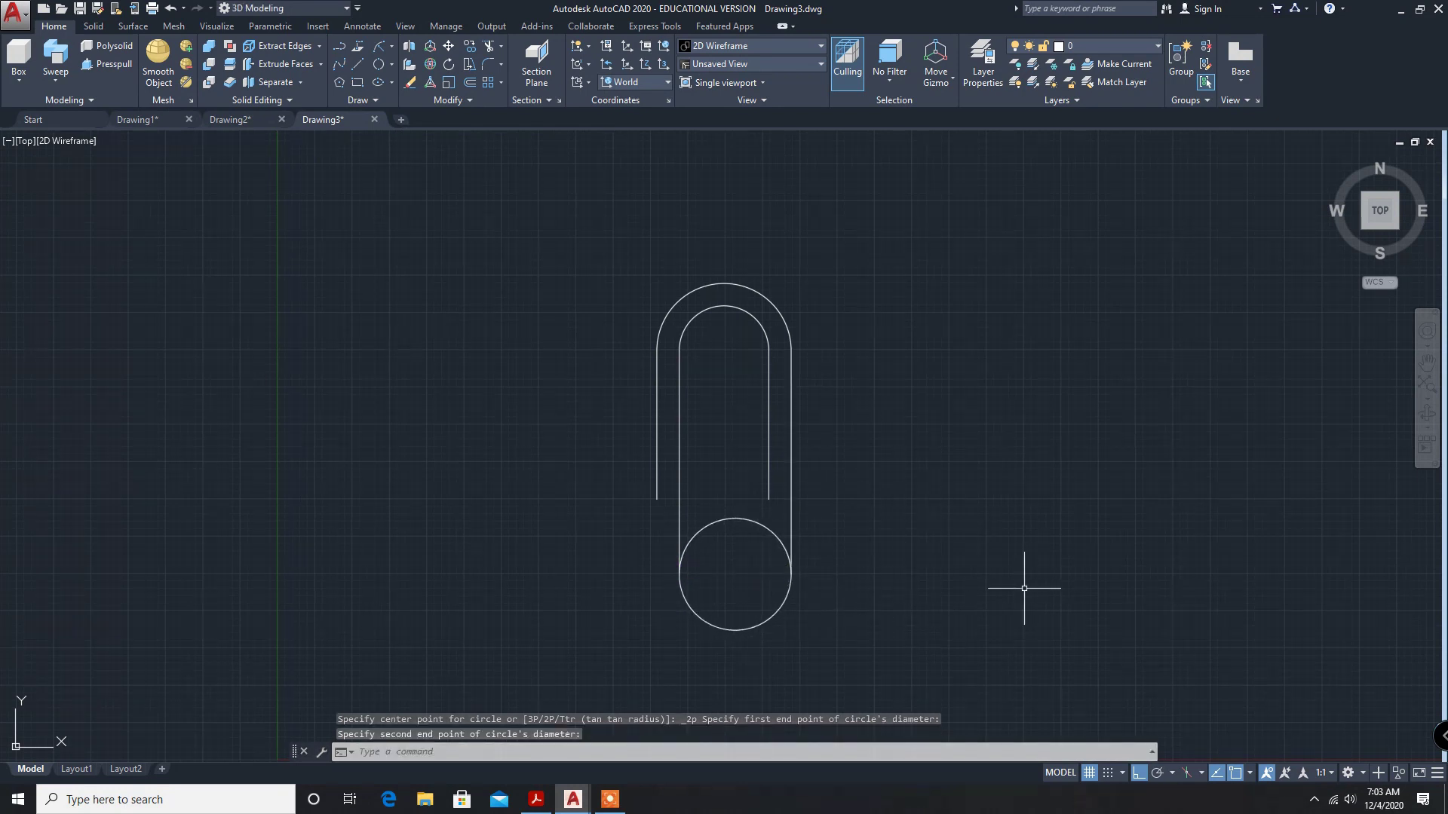
pyautogui.click(489, 50)
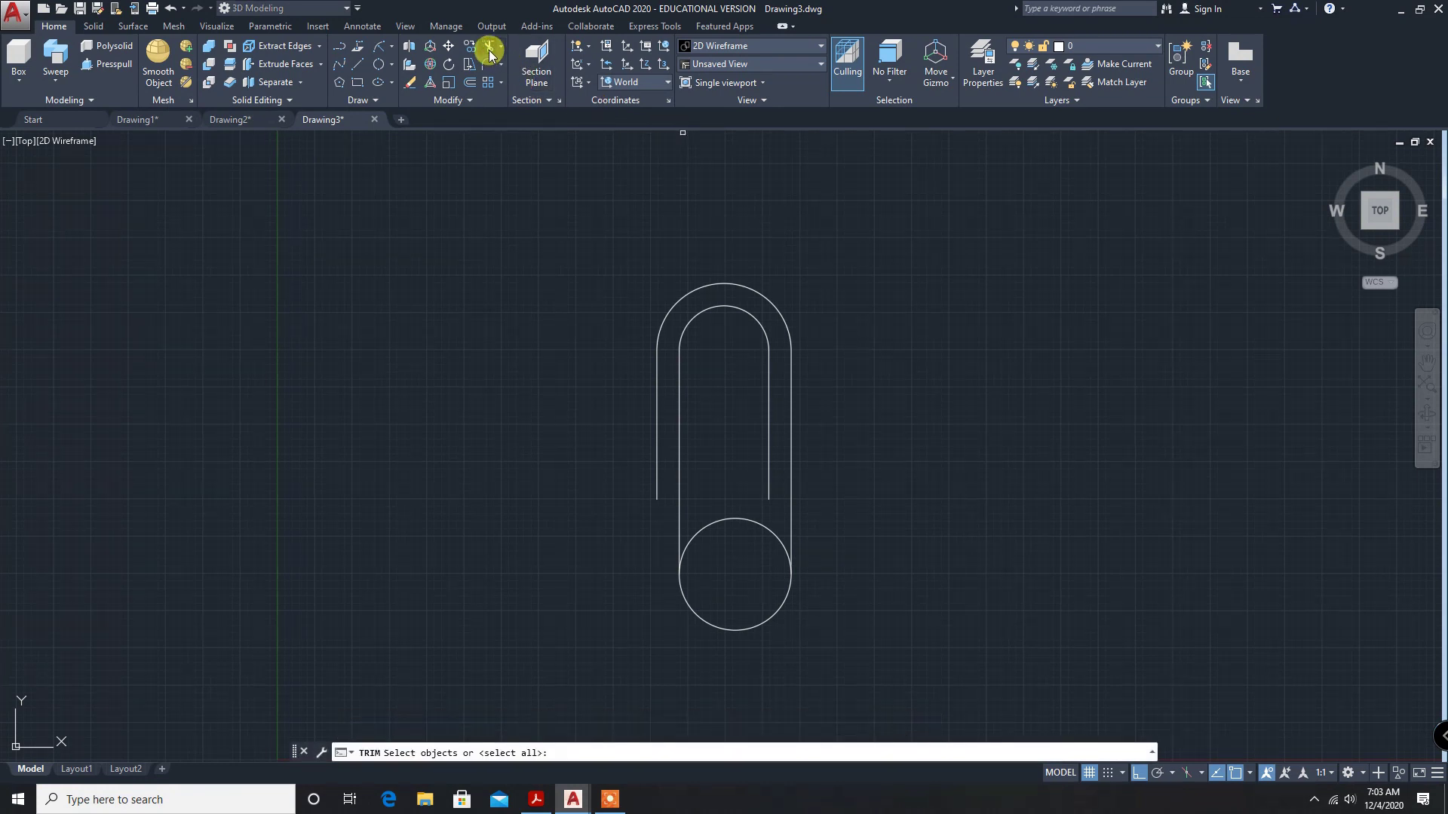
pyautogui.press('Return')
pyautogui.click(735, 518)
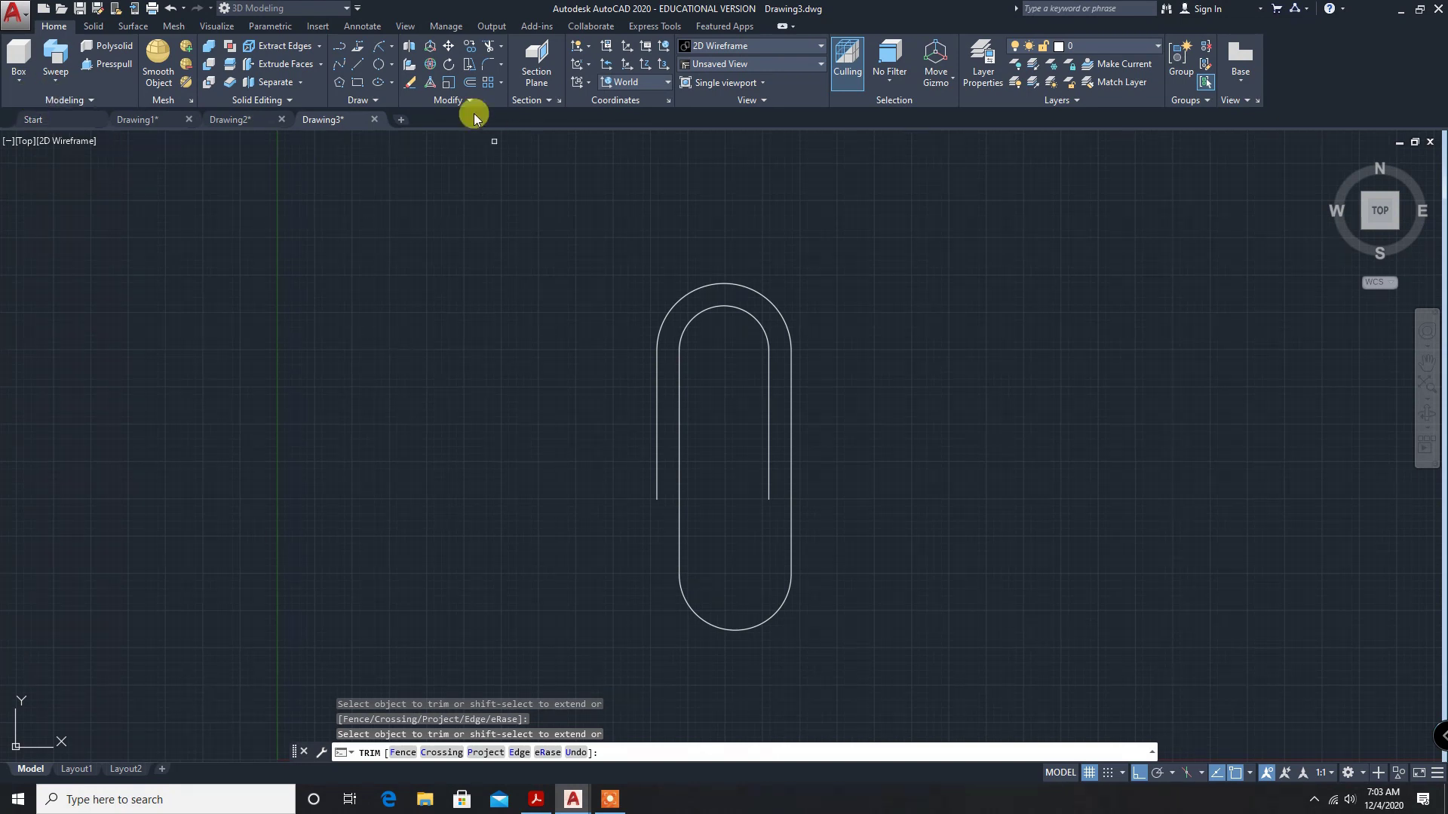
# Step: Draw a circle with a diameter of 3 mm in the empty area left of the paper-clip profile
pyautogui.click(391, 67)
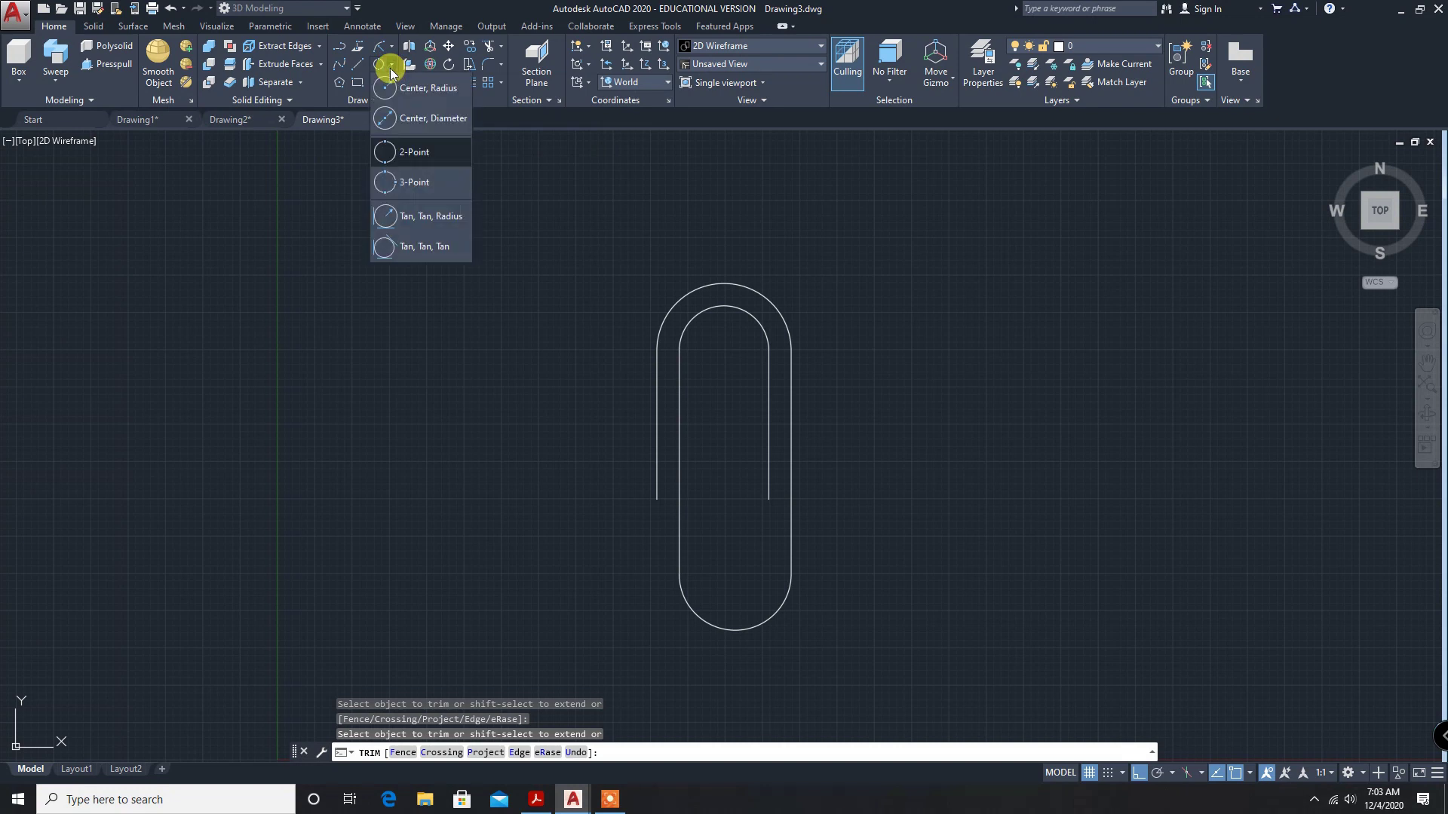
pyautogui.click(408, 120)
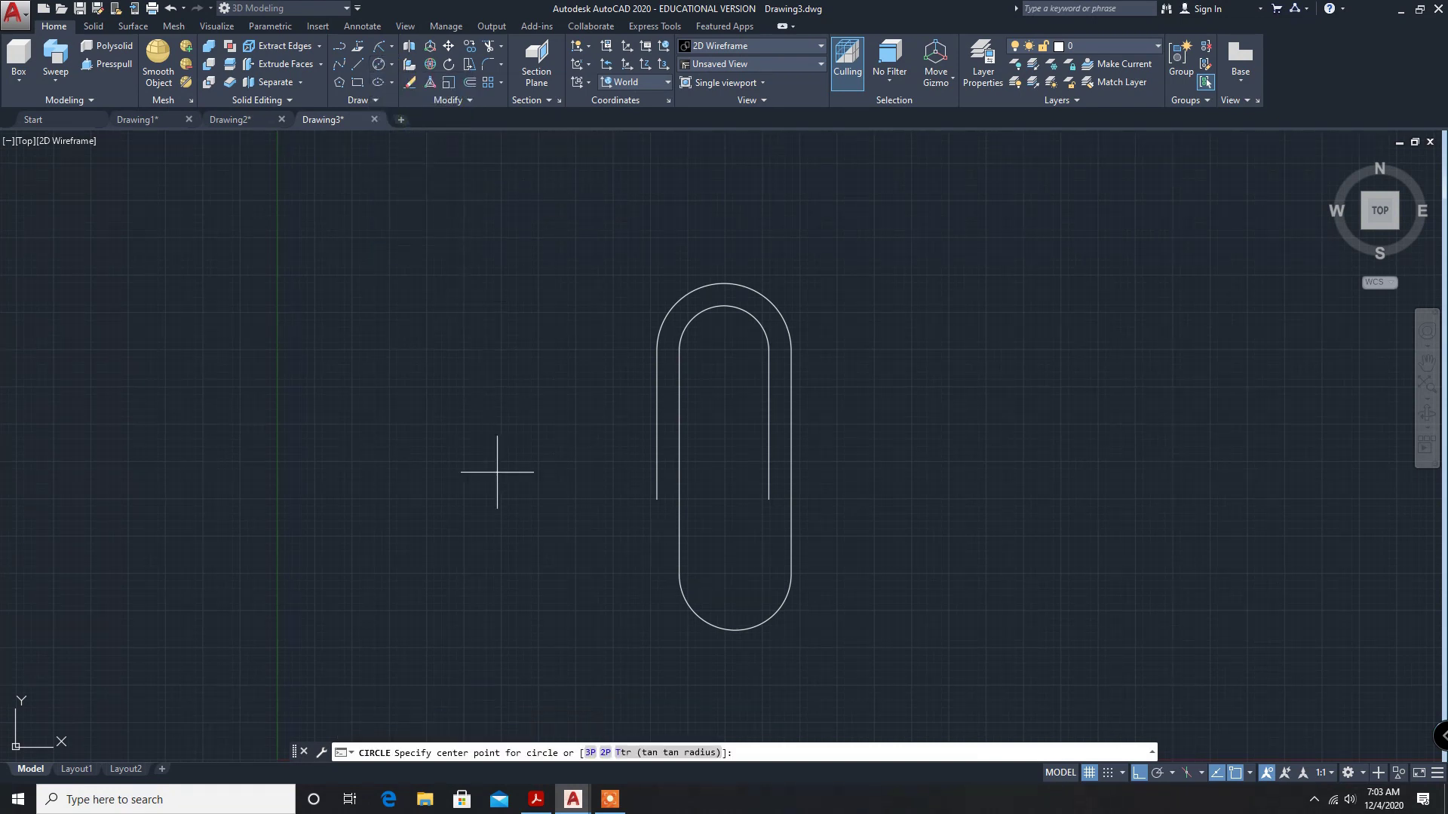
pyautogui.click(539, 478)
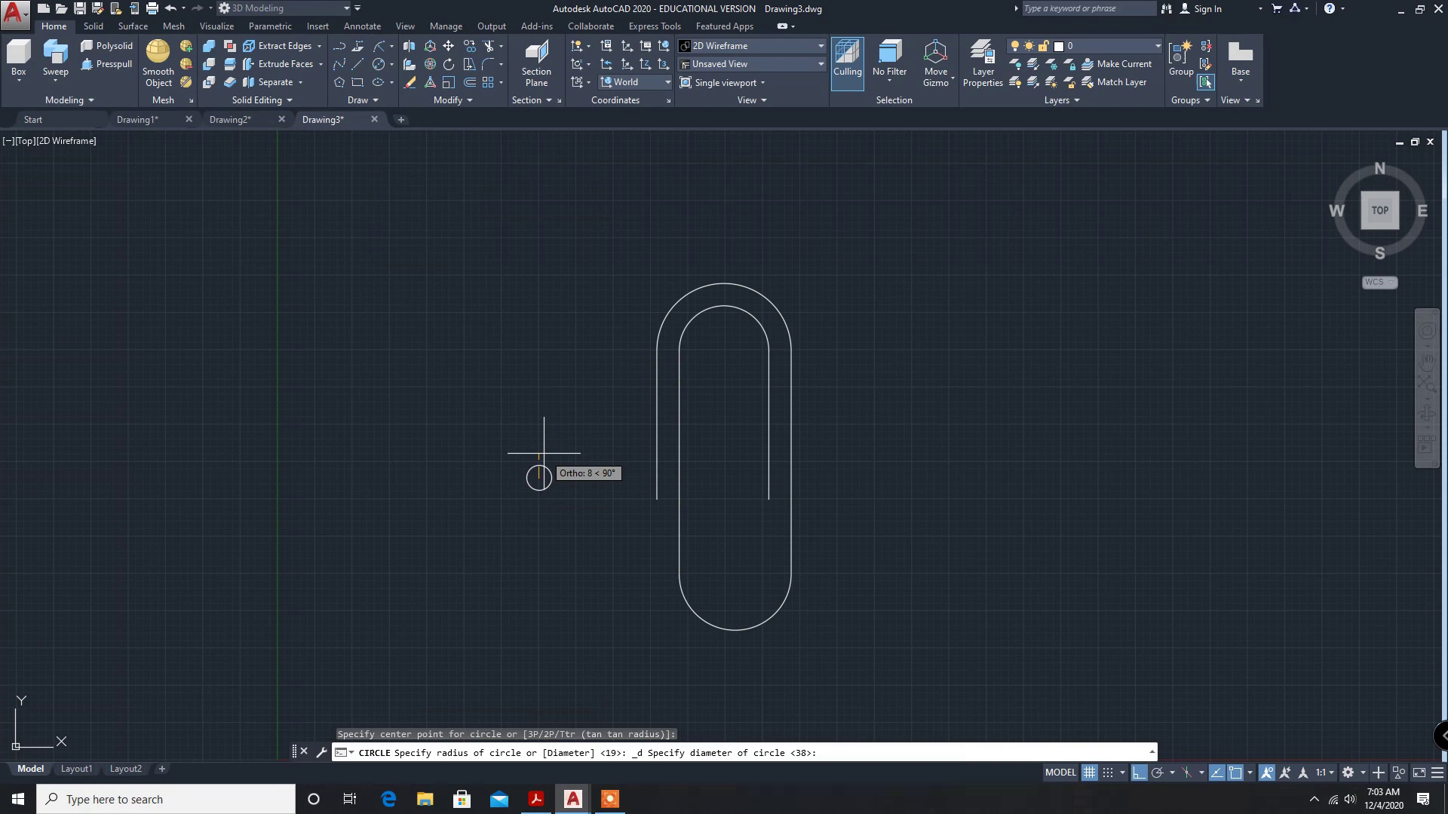
pyautogui.write('3')
pyautogui.press('Return')
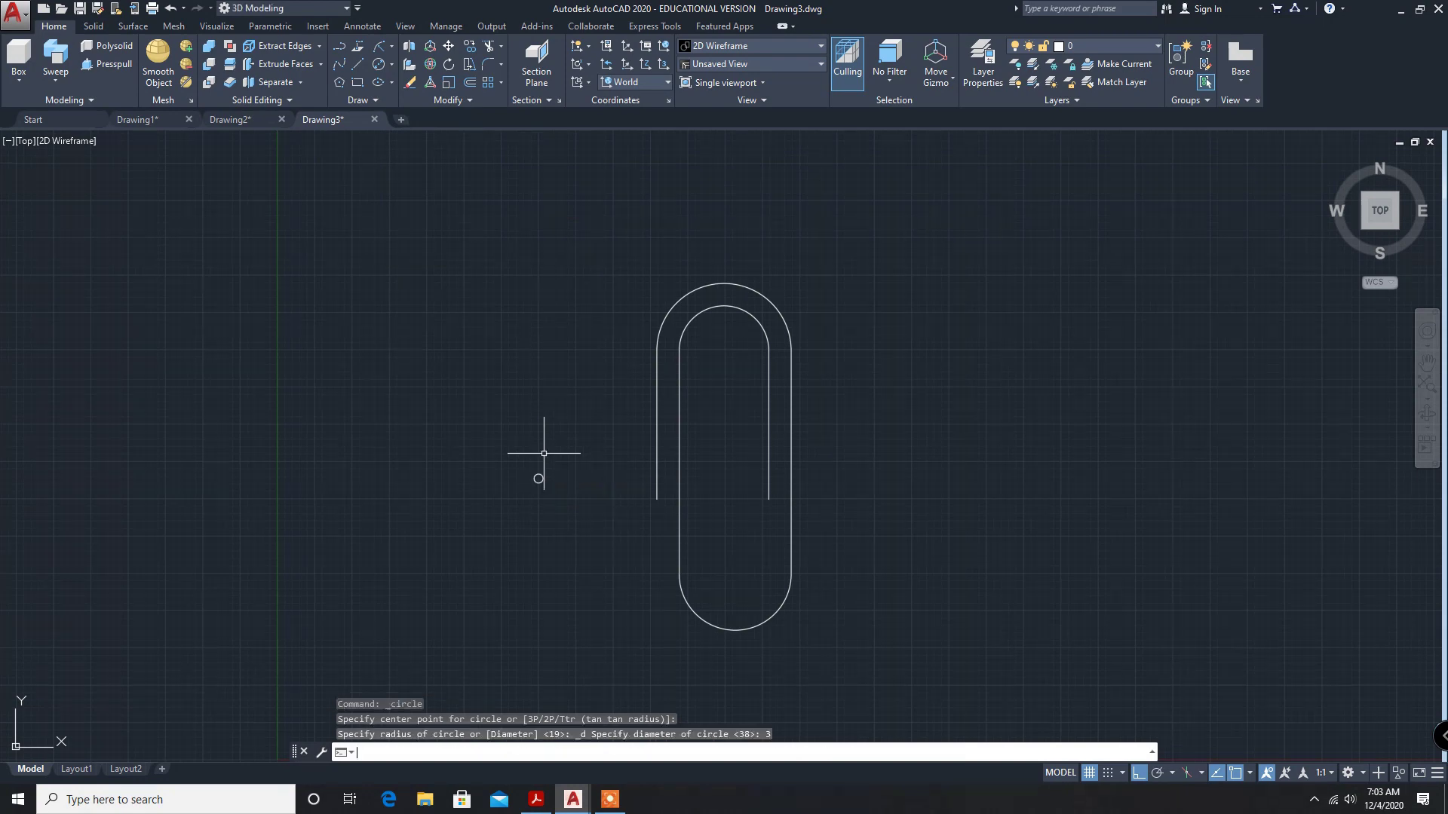
pyautogui.click(51, 84)
pyautogui.click(65, 198)
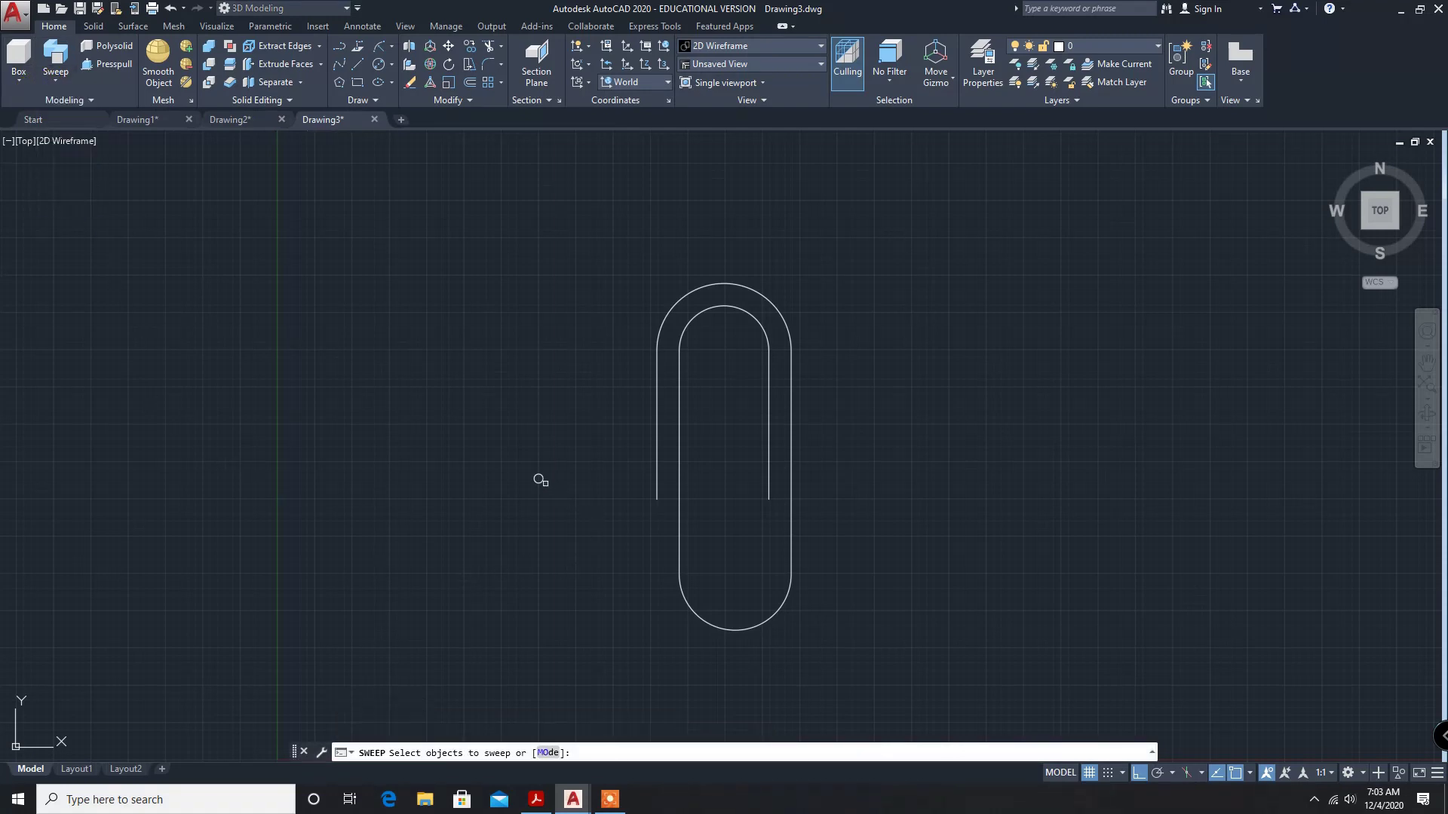
pyautogui.click(538, 480)
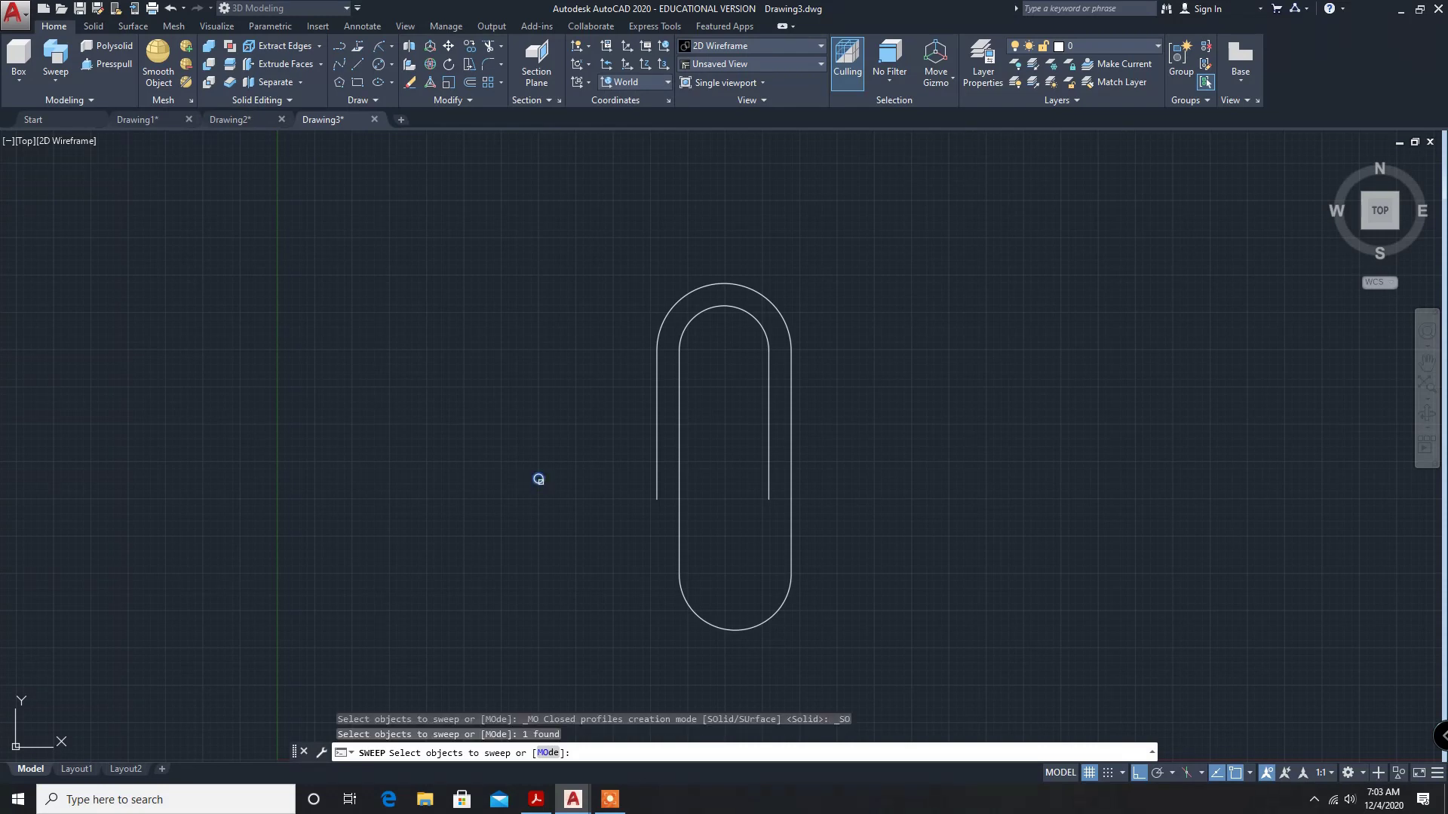
pyautogui.press('Return')
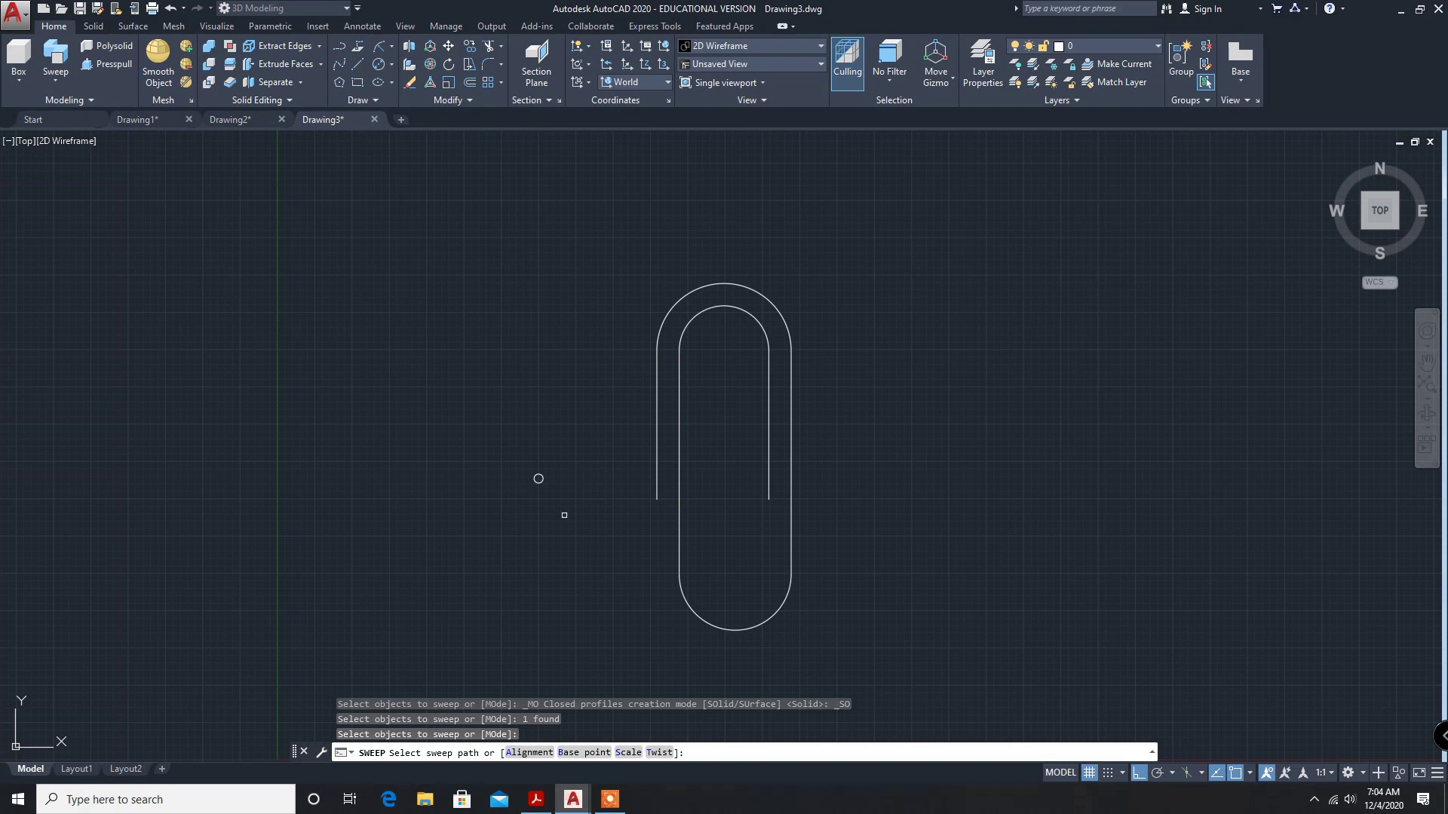
pyautogui.press('Escape')
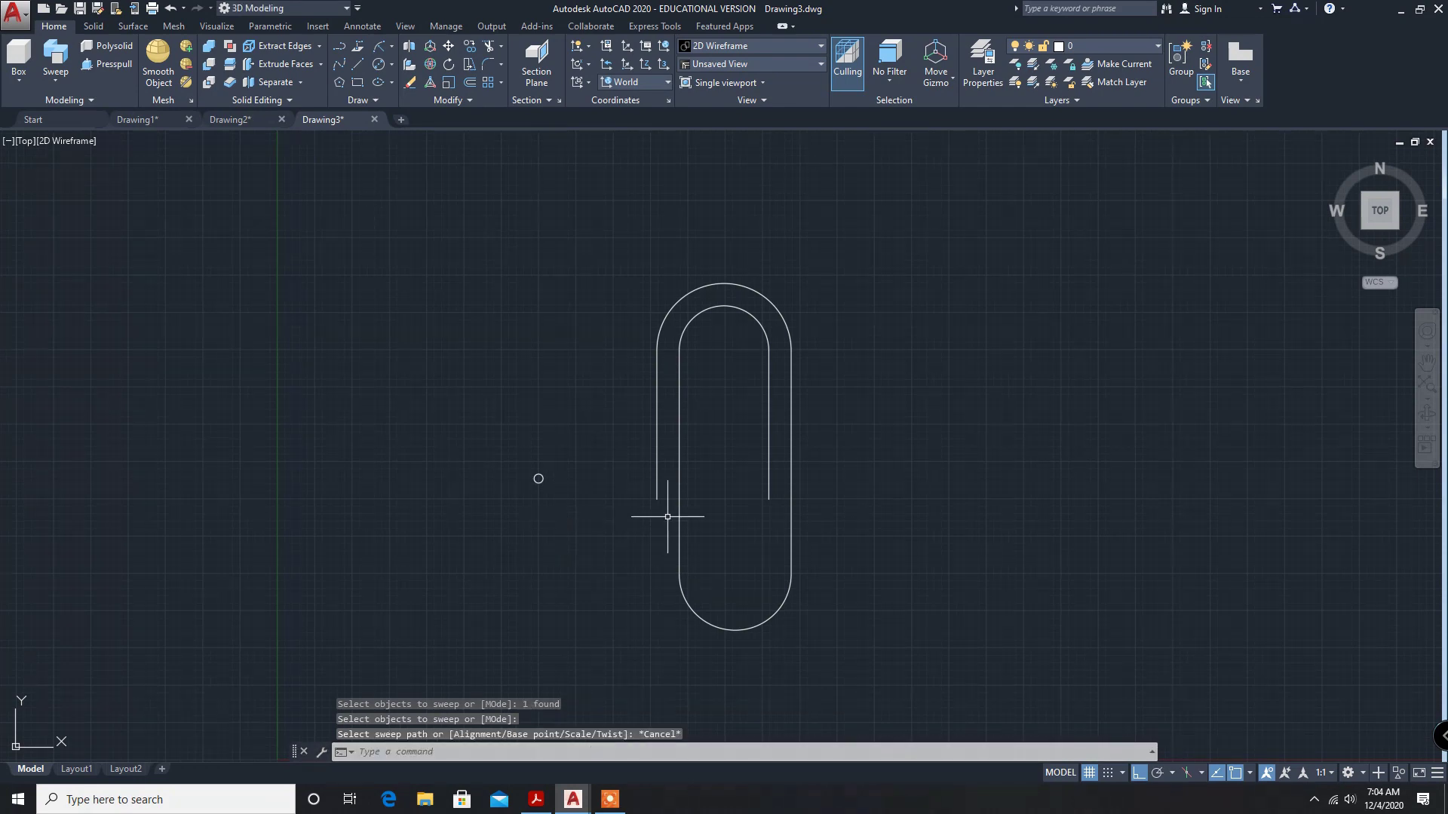
# Step: Join all the lines and arcs of the paper-clip profile into a single polyline
pyautogui.click(530, 753)
pyautogui.write('JOIN')
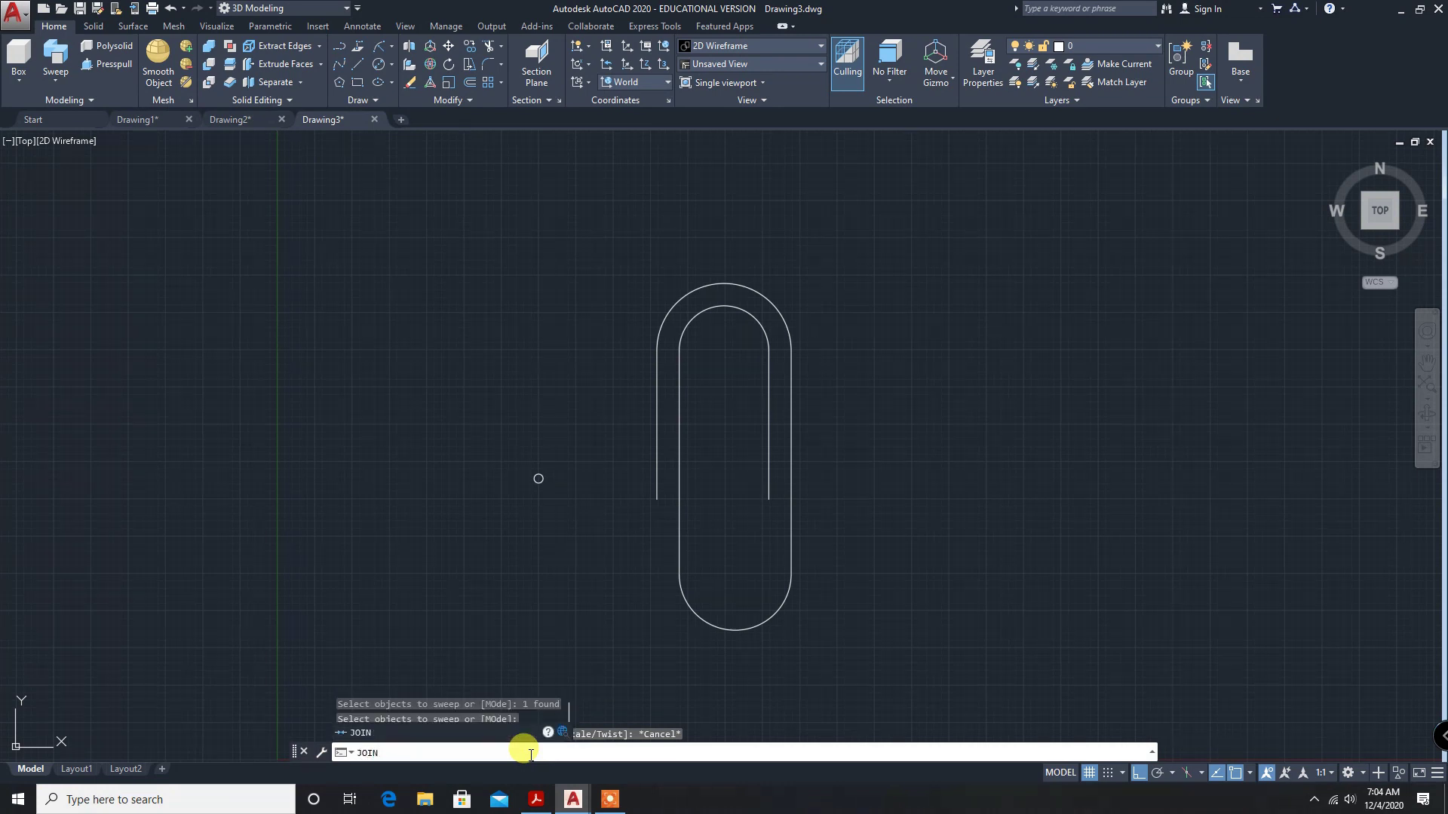
pyautogui.press('Return')
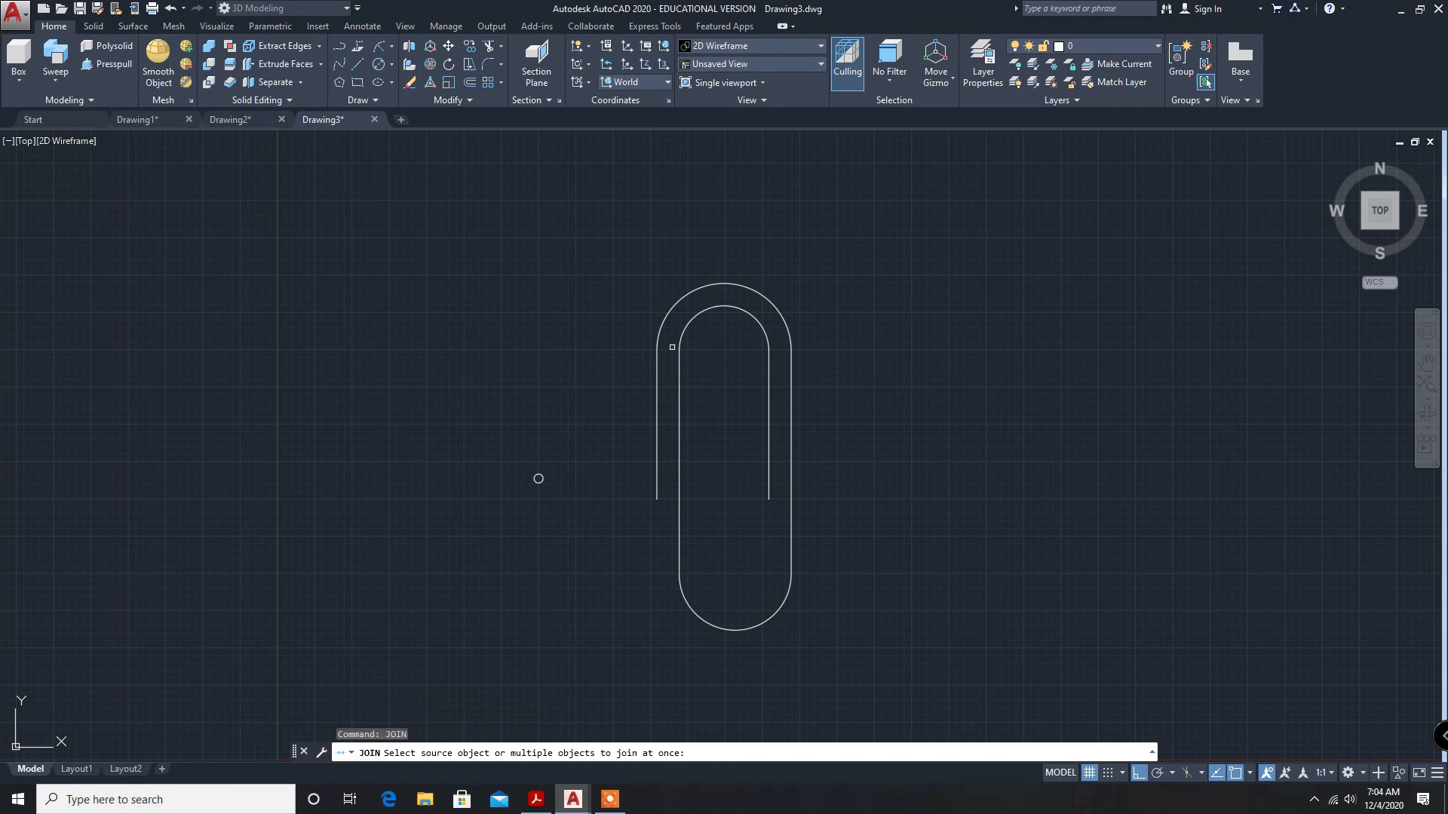
pyautogui.click(609, 269)
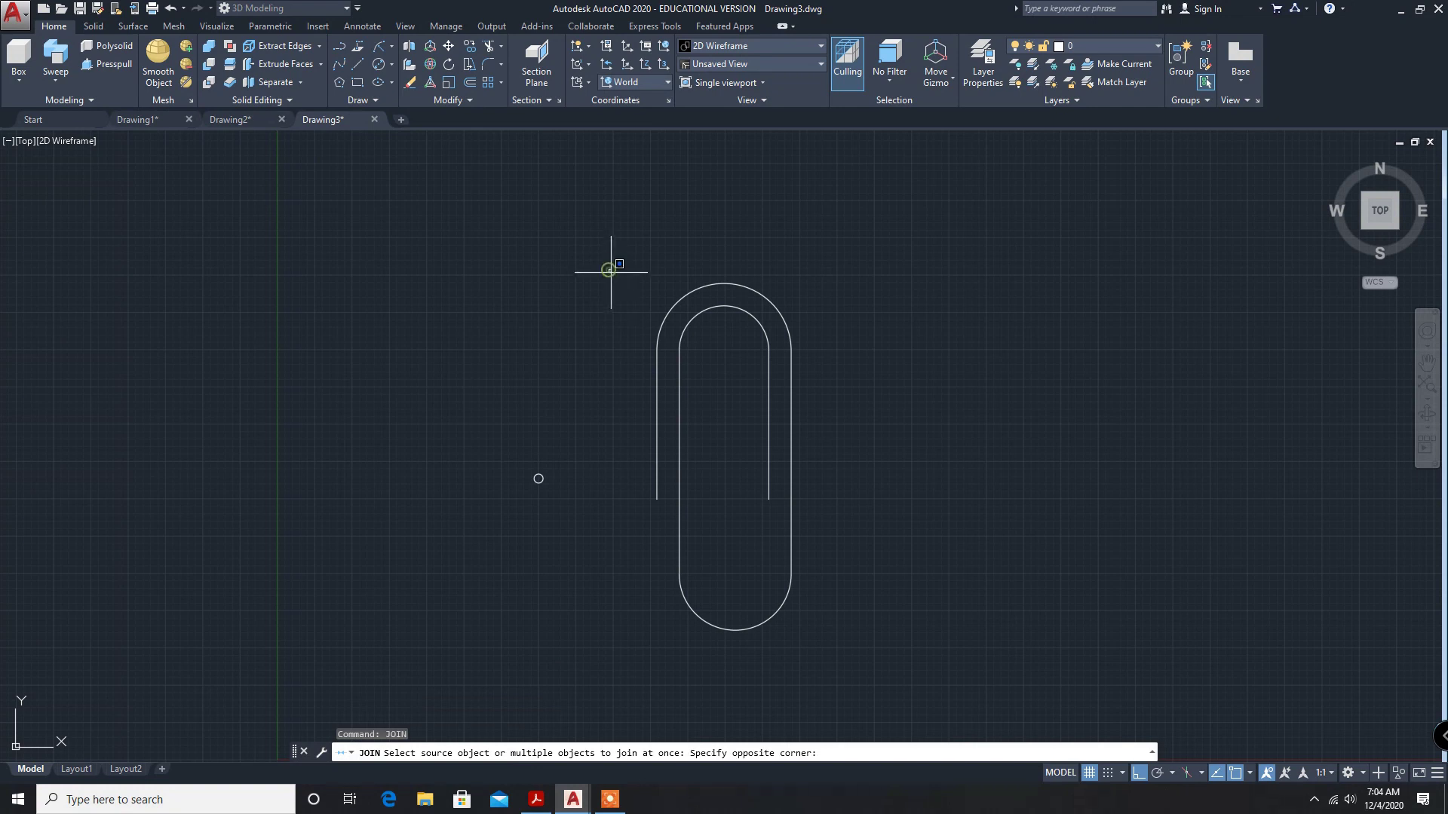
pyautogui.click(840, 637)
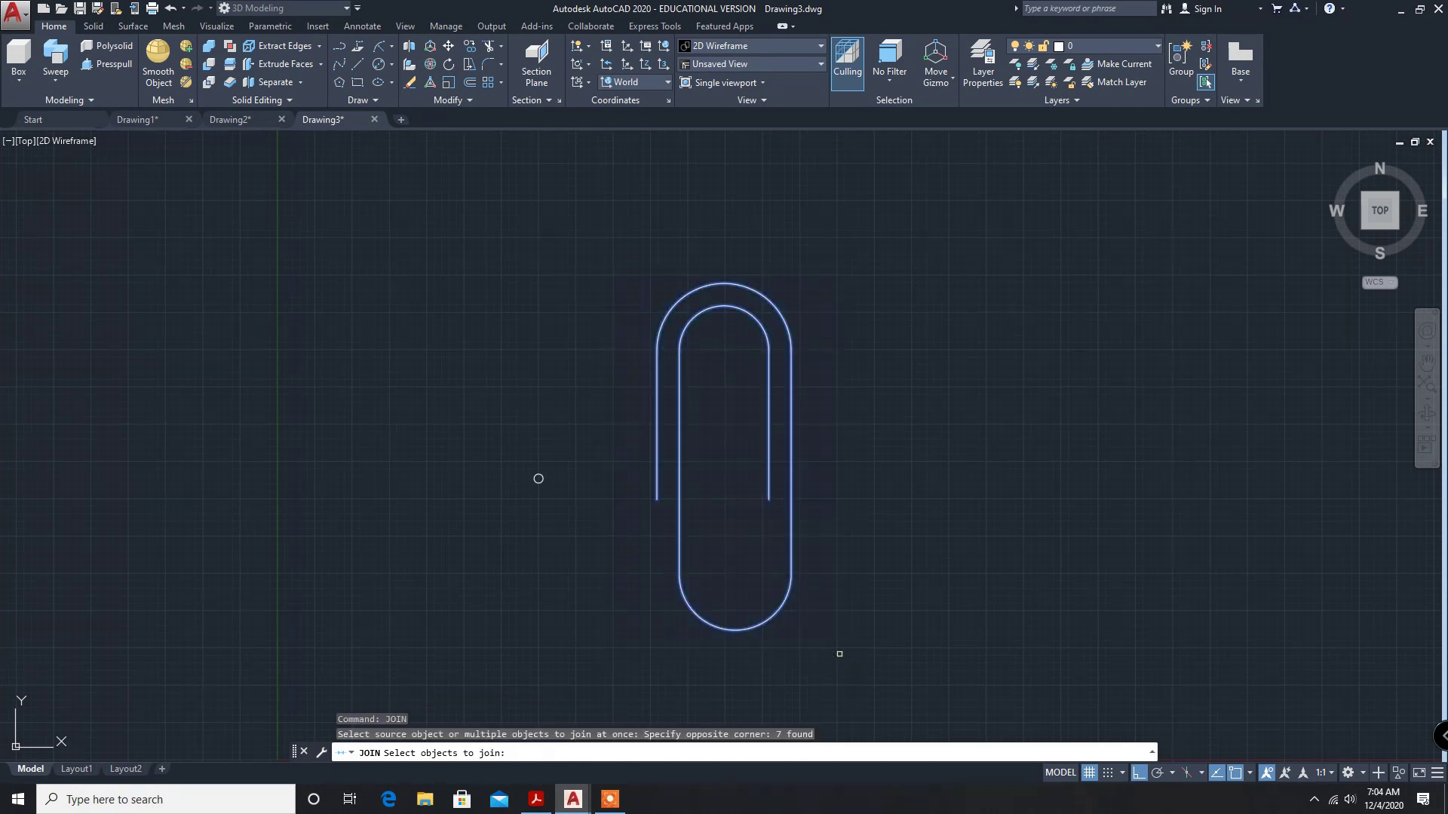
pyautogui.press('Return')
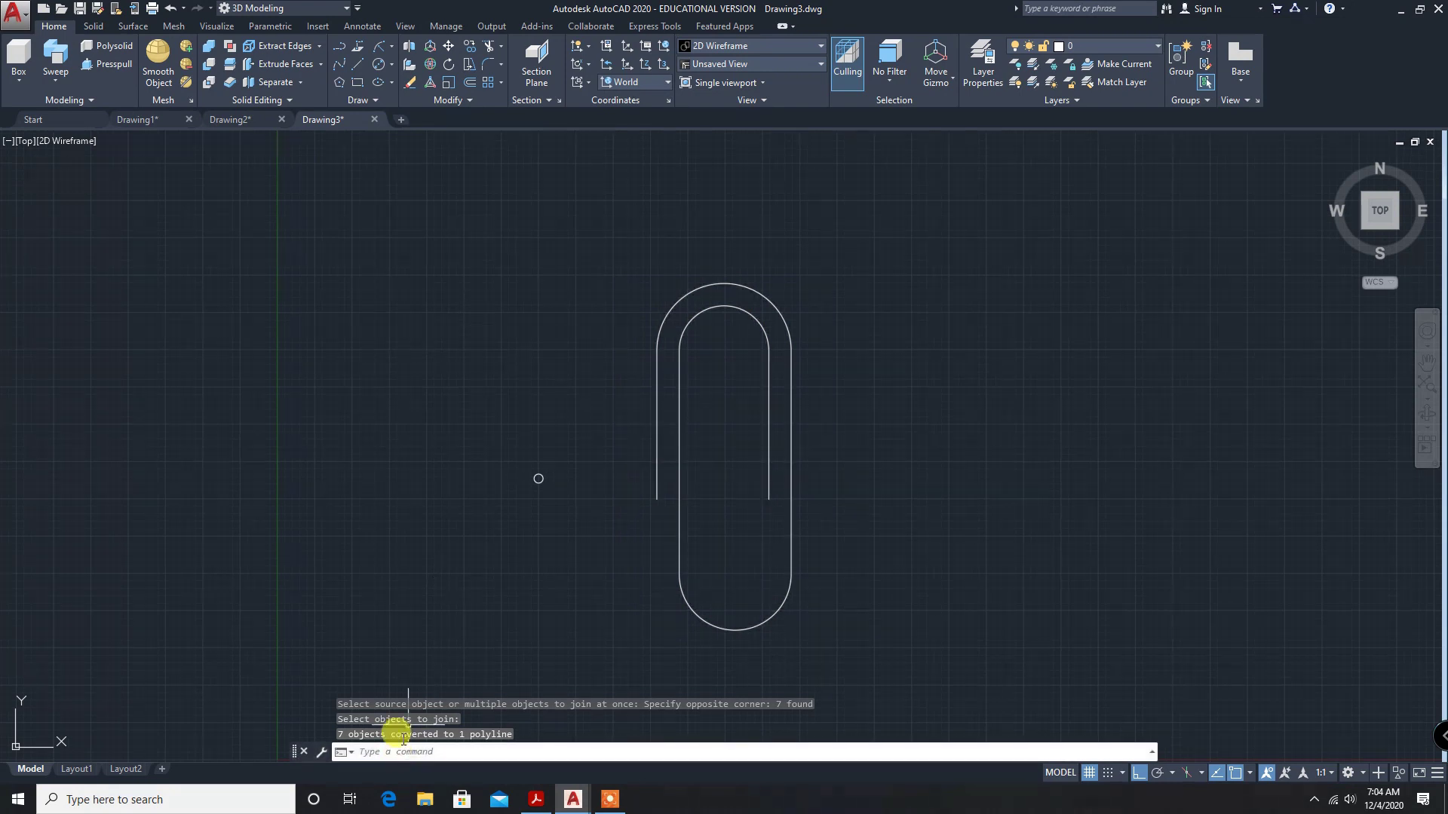
# Step: Sweep the 3 mm circle along the paper-clip polyline and set the visual style to Conceptual
pyautogui.click(56, 71)
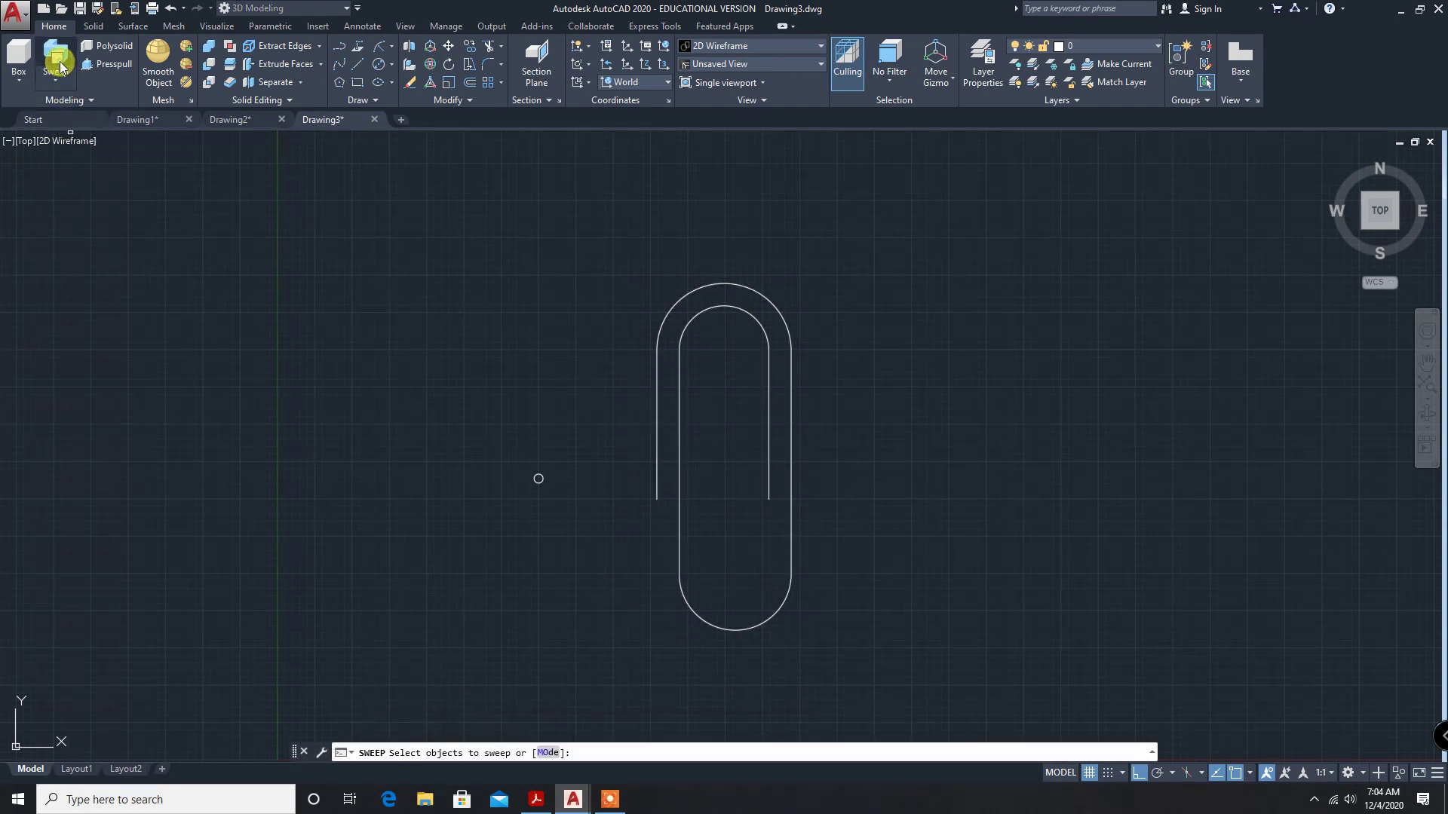
pyautogui.click(539, 480)
pyautogui.press('Return')
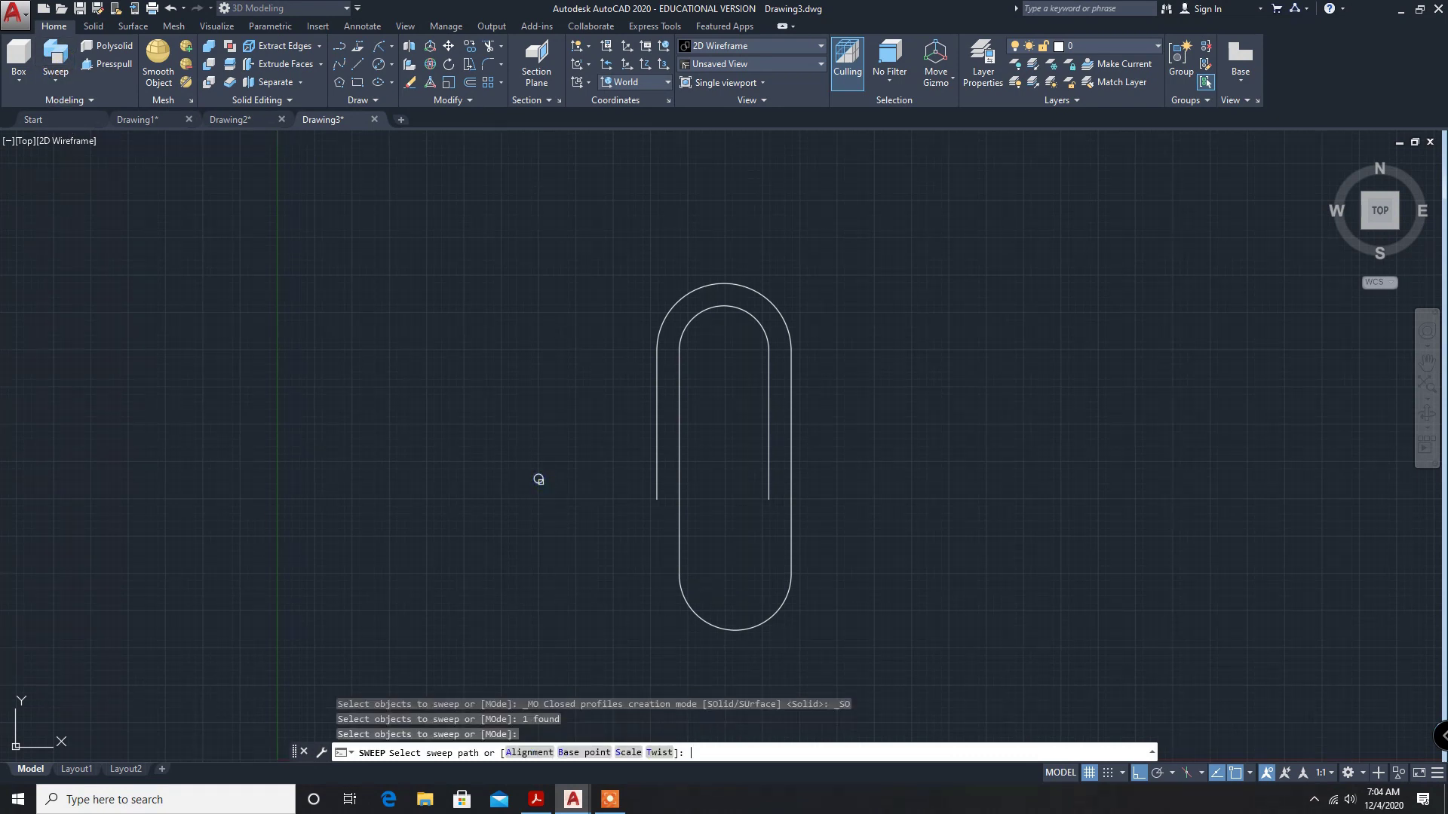
pyautogui.click(660, 478)
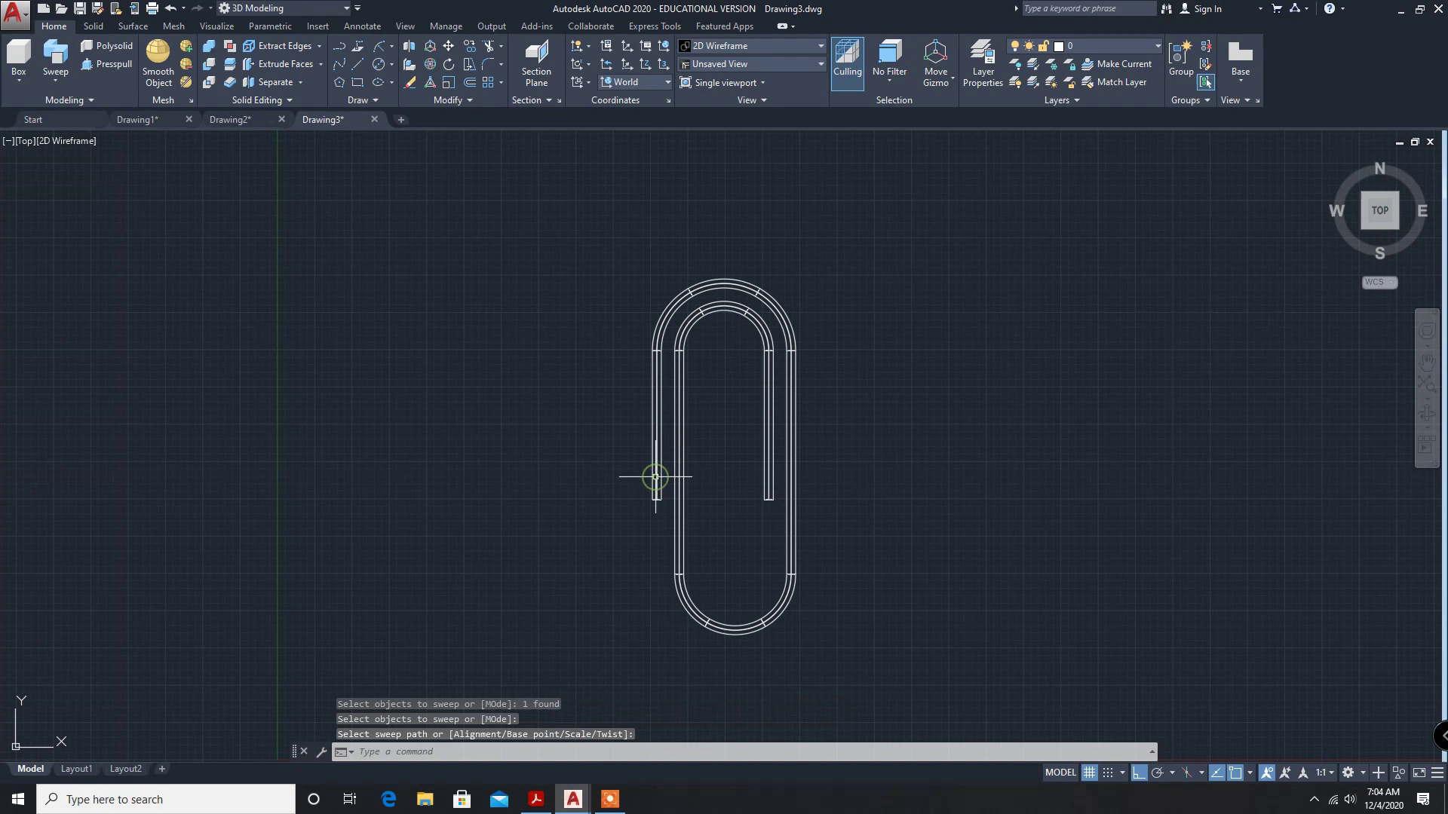
pyautogui.click(59, 142)
pyautogui.click(83, 195)
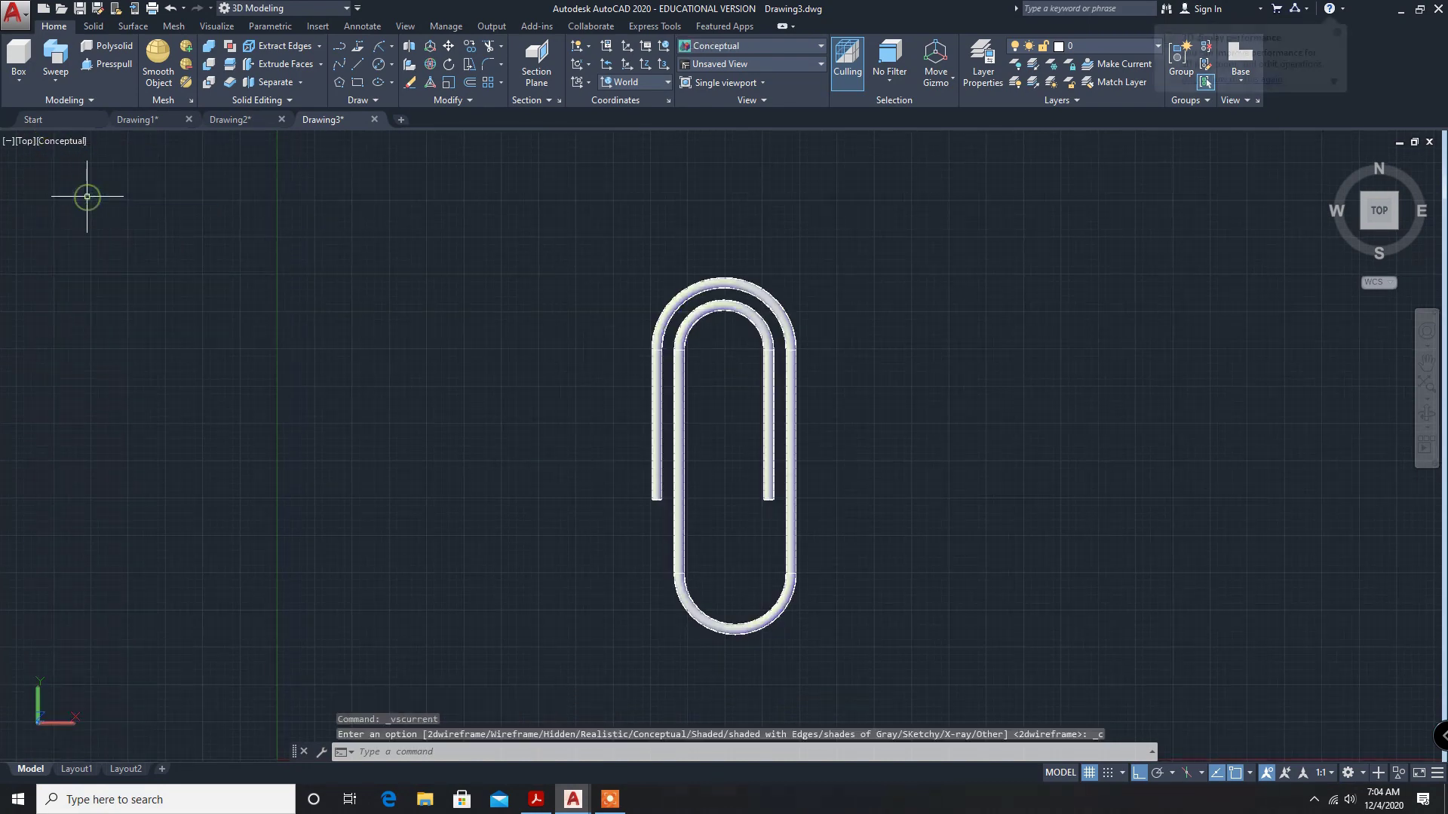